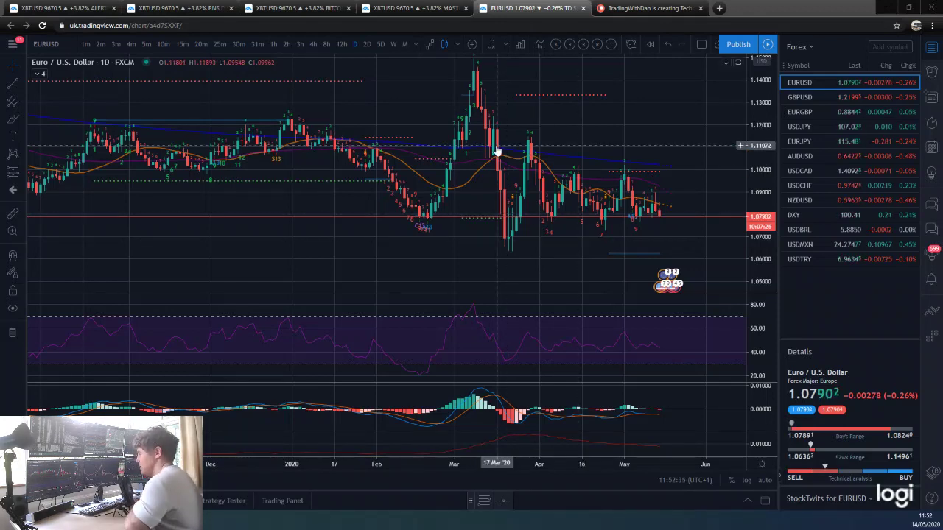
Draw a plain-ended trend line under the daily lows from about 1.0616 on 02 Mar '20 to about 1.0831 on 09 Jun '20.
{"action": "scroll", "coordinate": [600, 189], "scroll_direction": "up", "scroll_amount": 3}
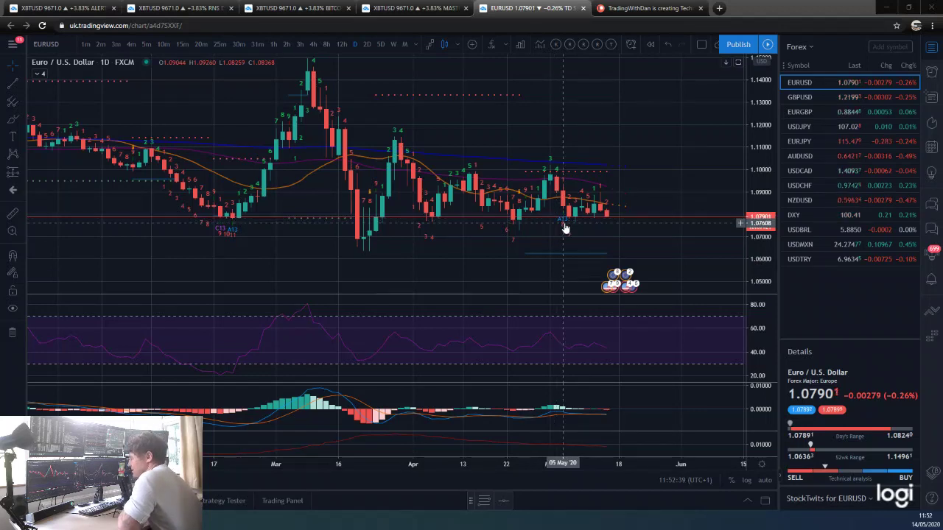
{"action": "scroll", "coordinate": [565, 224], "scroll_direction": "up", "scroll_amount": 1}
{"action": "scroll", "coordinate": [604, 226], "scroll_direction": "down", "scroll_amount": 2}
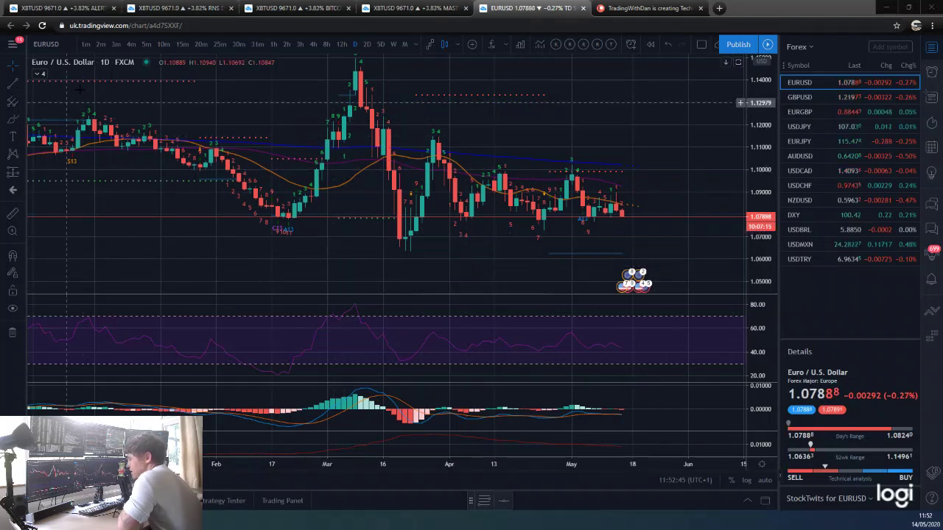
{"action": "left_click", "coordinate": [12, 83]}
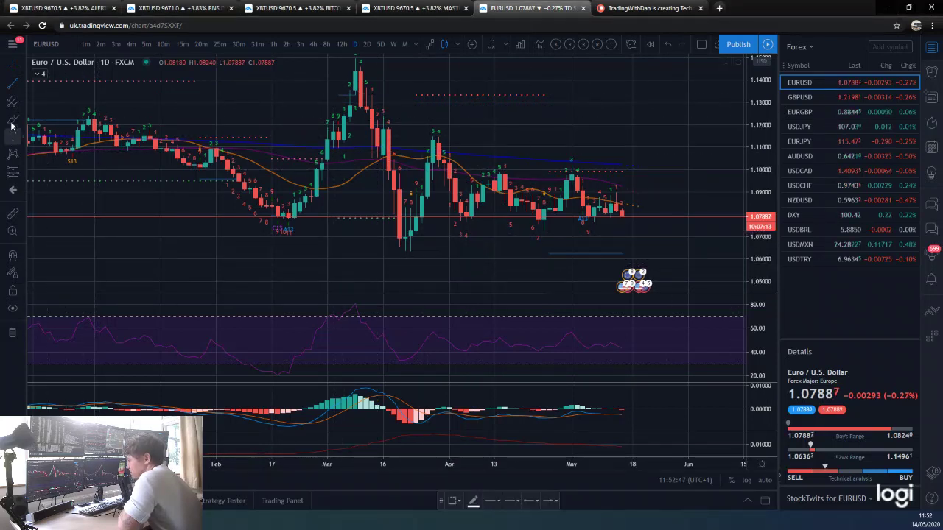
{"action": "left_click", "coordinate": [338, 257]}
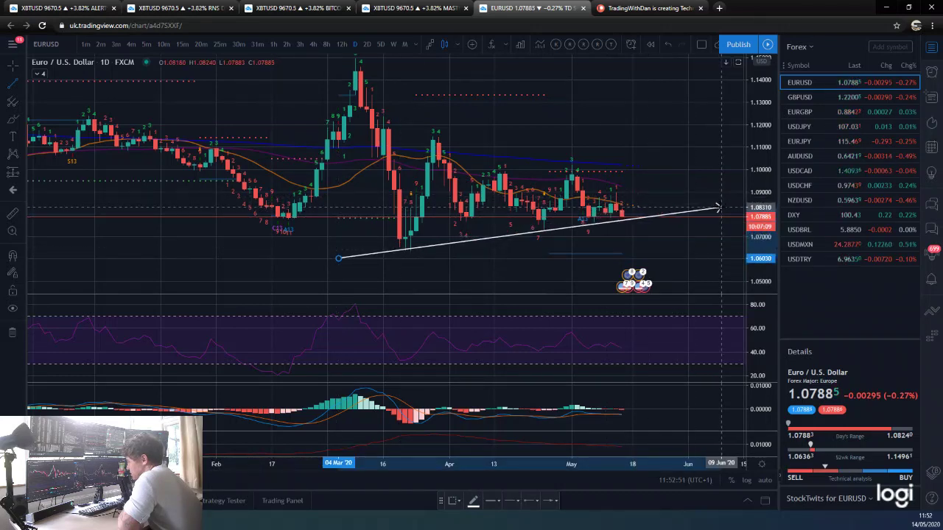
{"action": "left_click", "coordinate": [718, 208]}
{"action": "left_click_drag", "start_coordinate": [338, 259], "coordinate": [327, 255]}
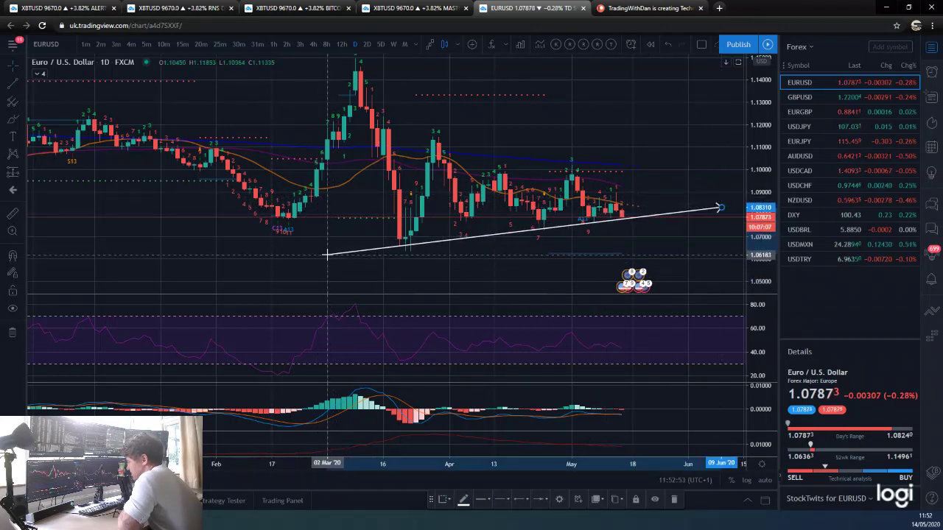
{"action": "left_click", "coordinate": [547, 503]}
{"action": "left_click", "coordinate": [542, 481]}
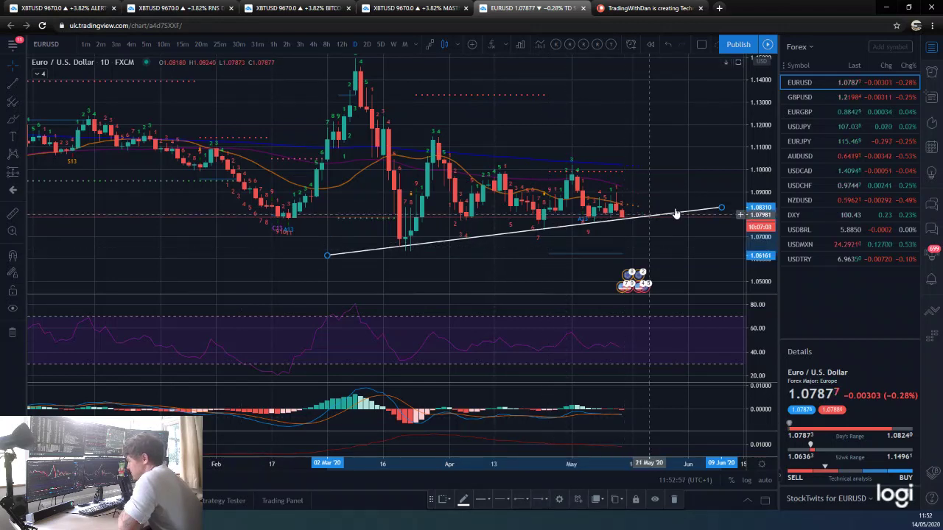
Draw a descending trend line over the highs from about 1.1182 on 18 Mar '20 to about 1.0829 on 09 Jun '20.
{"action": "left_click", "coordinate": [11, 82]}
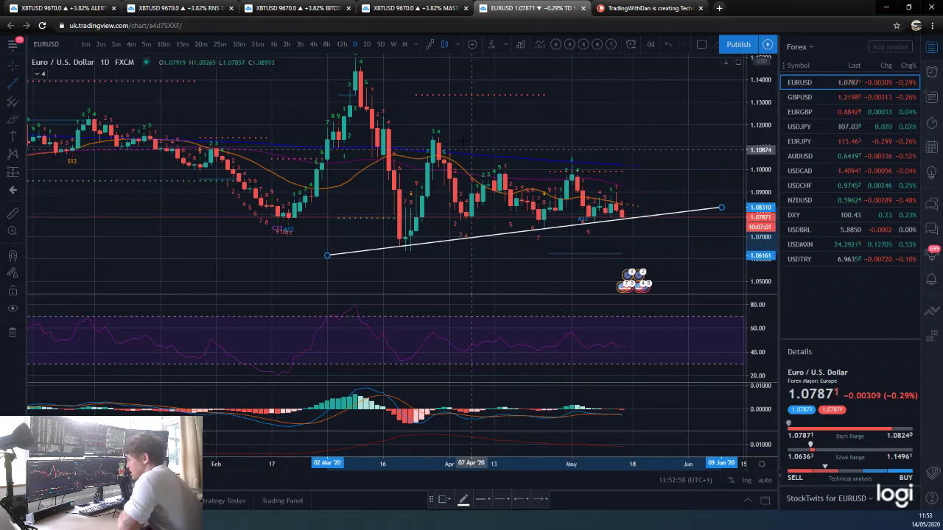
{"action": "left_click", "coordinate": [394, 120]}
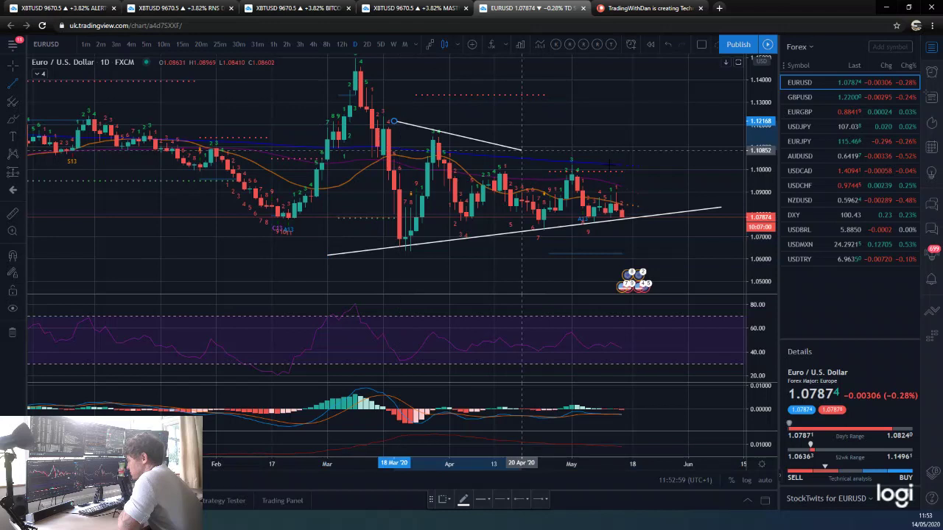
{"action": "left_click", "coordinate": [722, 209]}
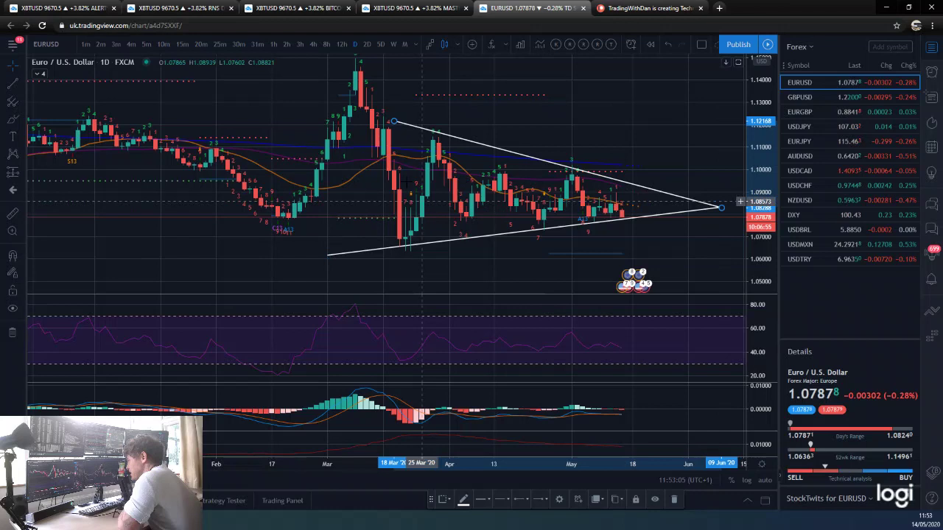
{"action": "left_click_drag", "start_coordinate": [393, 125], "coordinate": [393, 127]}
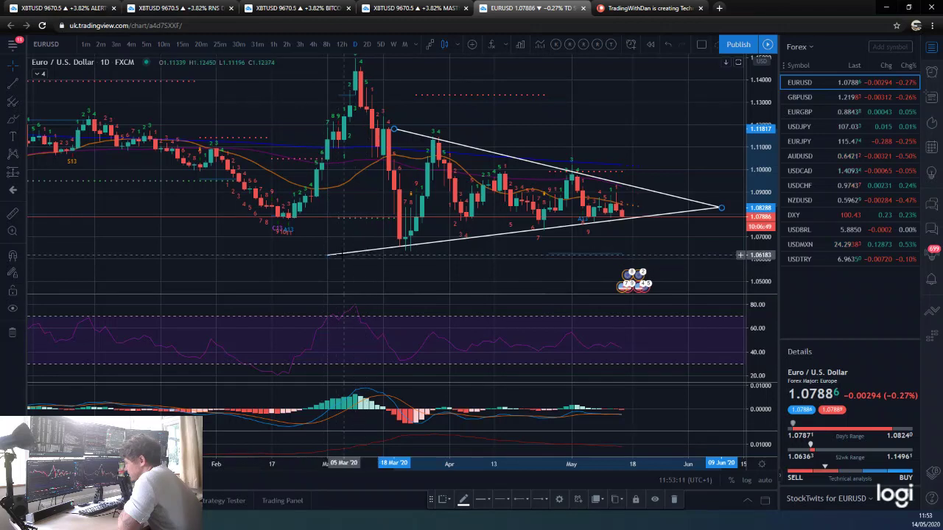
Adjust the trend line endpoints to converge near 1.0835 on 05 Jun '20, with the lower line starting near 1.0675 on 18 Mar '20.
{"action": "left_click_drag", "start_coordinate": [328, 257], "coordinate": [320, 250]}
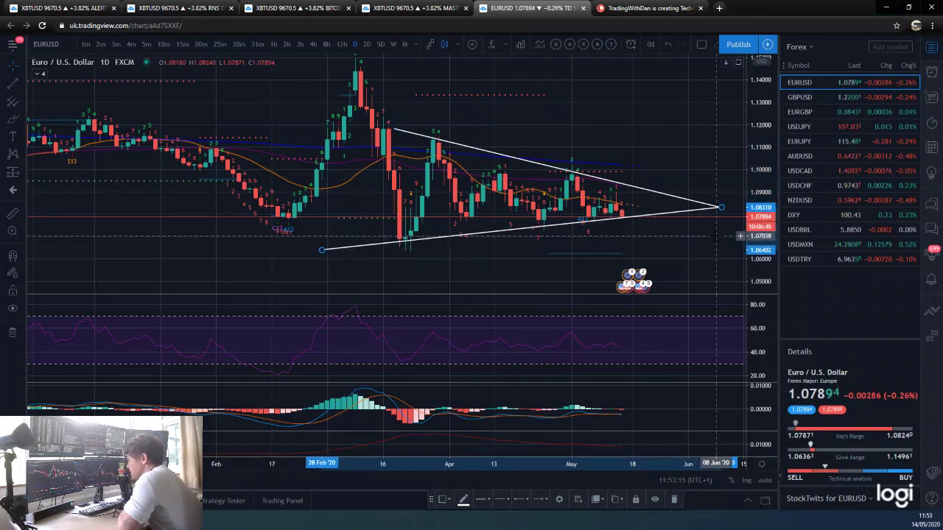
{"action": "left_click", "coordinate": [720, 211]}
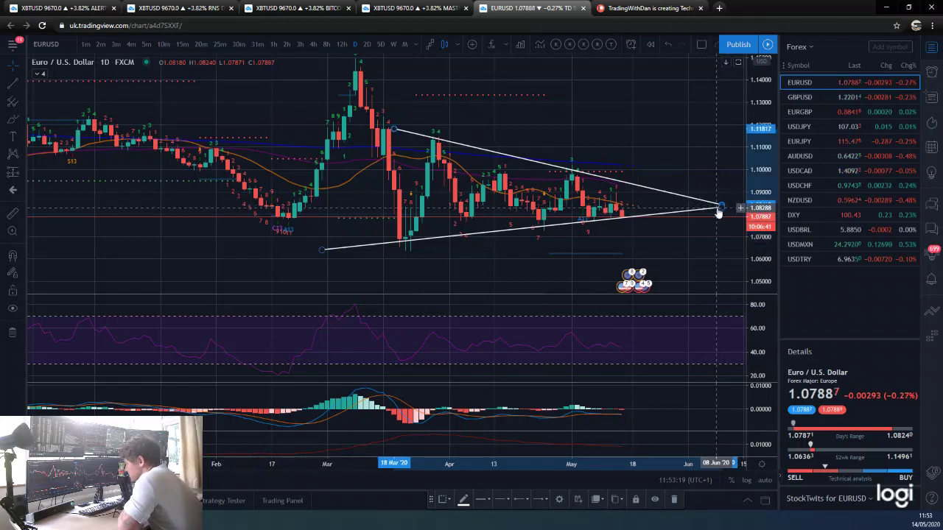
{"action": "left_click_drag", "start_coordinate": [716, 209], "coordinate": [721, 209]}
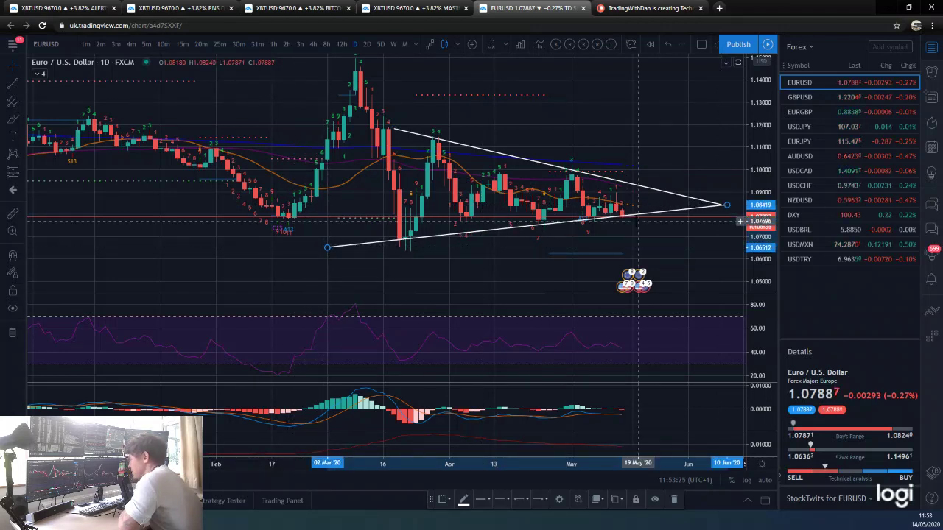
{"action": "left_click_drag", "start_coordinate": [724, 207], "coordinate": [709, 206]}
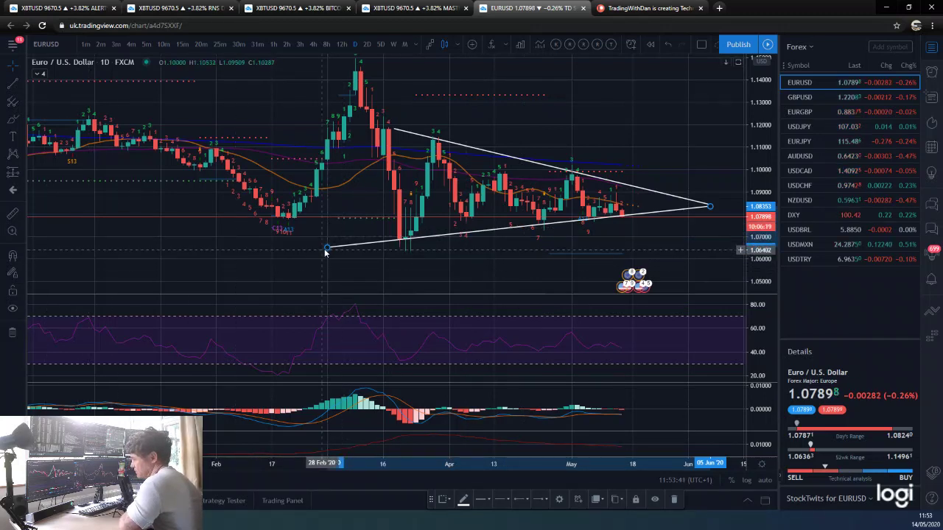
{"action": "left_click_drag", "start_coordinate": [327, 249], "coordinate": [394, 241]}
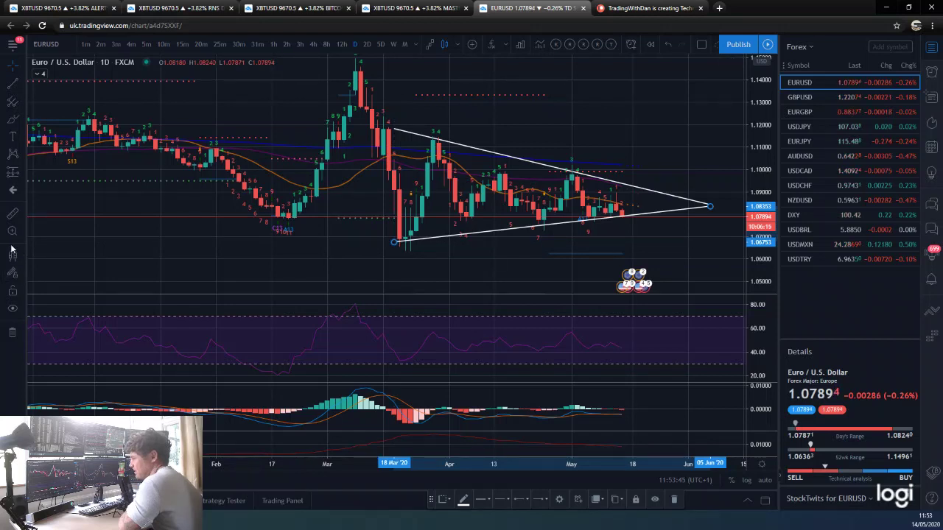
Lock all drawings on the chart.
{"action": "left_click", "coordinate": [11, 292]}
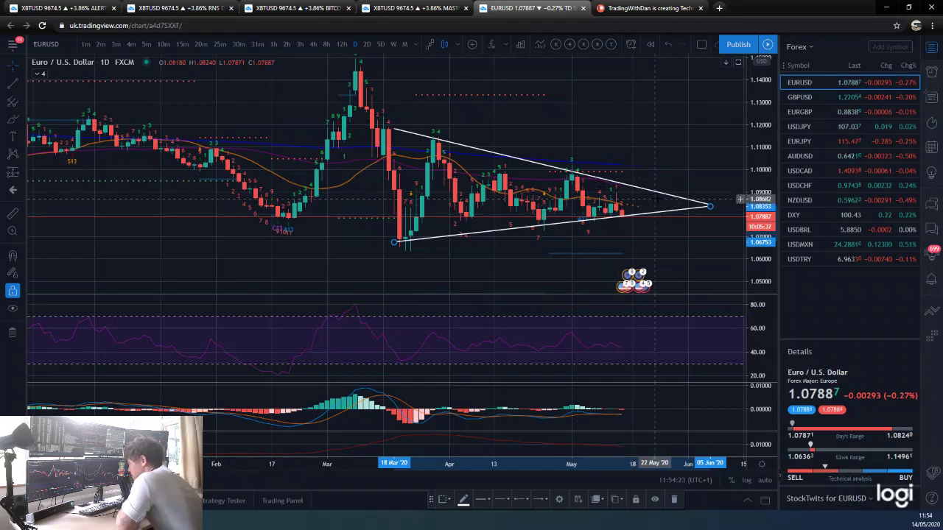
{"action": "scroll", "coordinate": [713, 247], "scroll_direction": "down", "scroll_amount": 1}
{"action": "scroll", "coordinate": [711, 247], "scroll_direction": "down", "scroll_amount": 1}
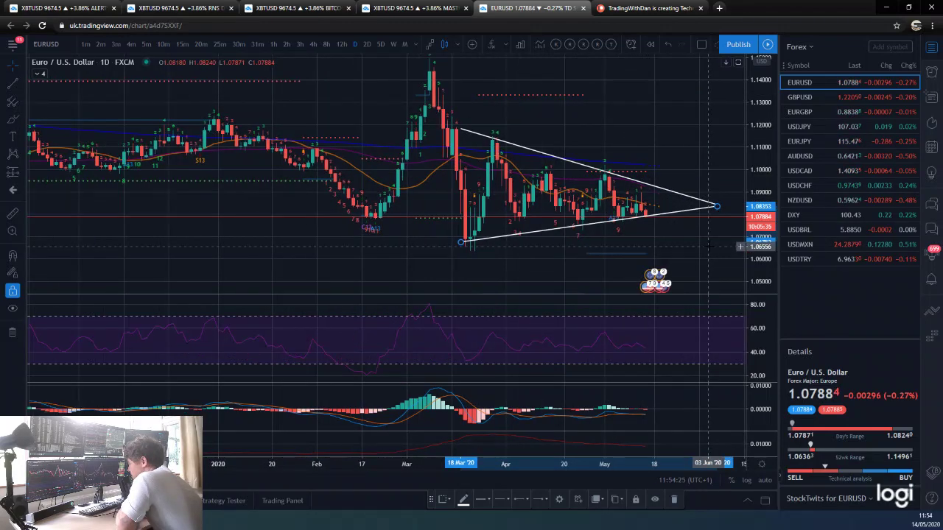
{"action": "scroll", "coordinate": [709, 247], "scroll_direction": "down", "scroll_amount": 2}
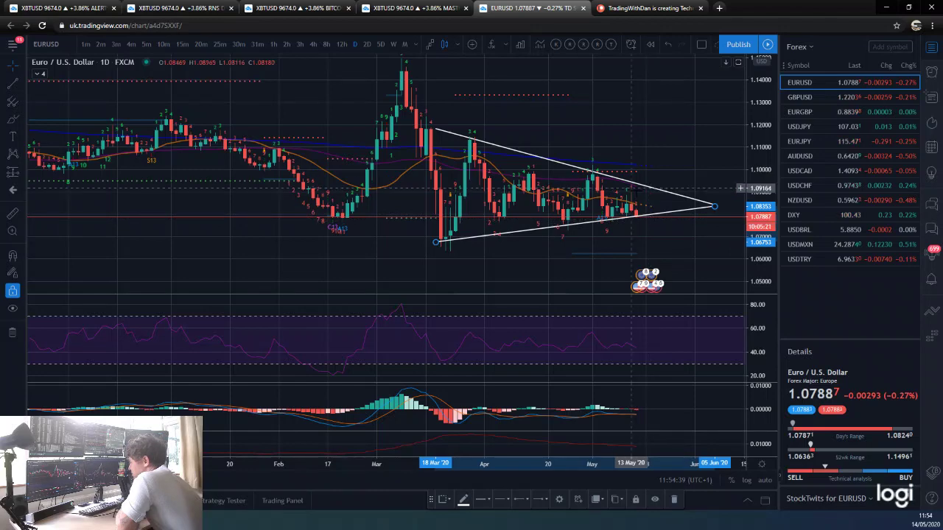
Switch the chart to the 12-hour interval and view the whole triangle.
{"action": "left_click", "coordinate": [341, 44]}
{"action": "scroll", "coordinate": [464, 232], "scroll_direction": "down", "scroll_amount": 4}
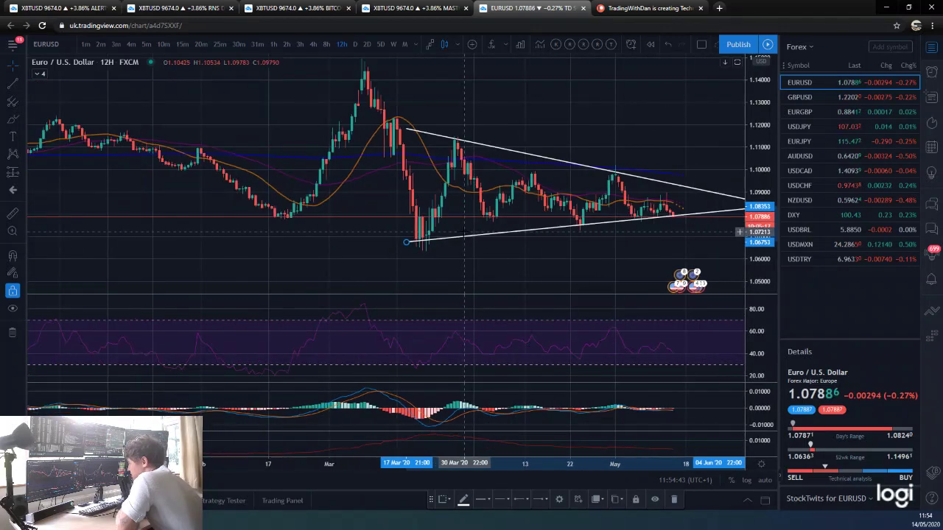
{"action": "scroll", "coordinate": [463, 262], "scroll_direction": "up", "scroll_amount": 2}
{"action": "scroll", "coordinate": [464, 261], "scroll_direction": "down", "scroll_amount": 1}
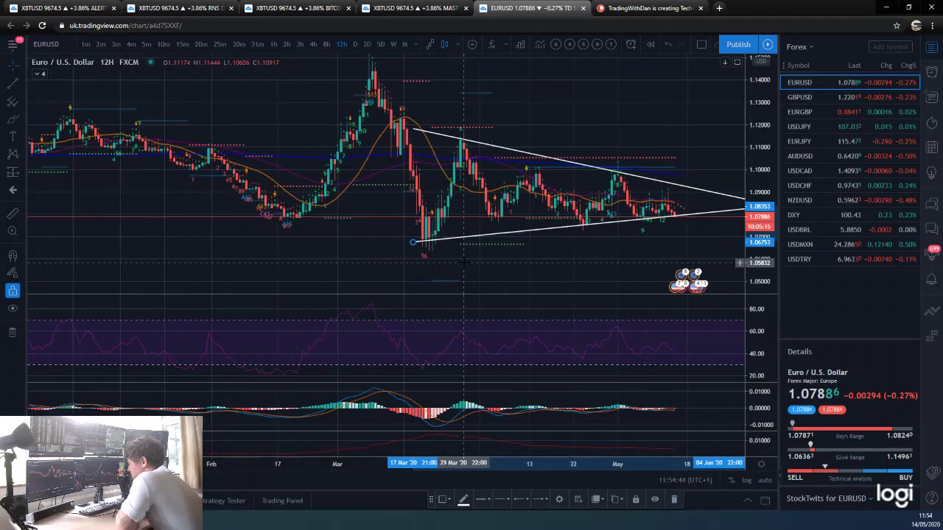
Switch the chart to the 4-hour interval and examine price within the converging trend lines.
{"action": "left_click", "coordinate": [314, 44]}
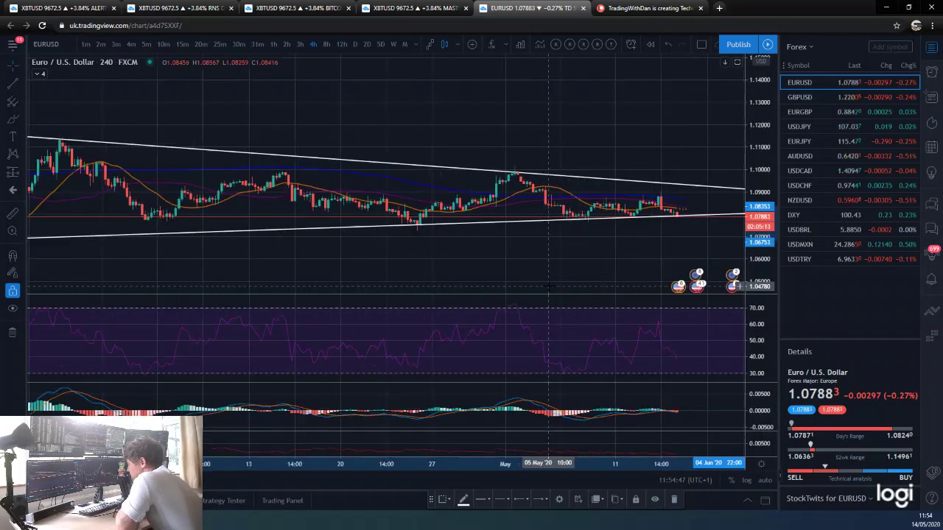
{"action": "scroll", "coordinate": [598, 277], "scroll_direction": "up", "scroll_amount": 4}
{"action": "left_click_drag", "start_coordinate": [598, 278], "coordinate": [364, 278]}
{"action": "scroll", "coordinate": [487, 280], "scroll_direction": "down", "scroll_amount": 2}
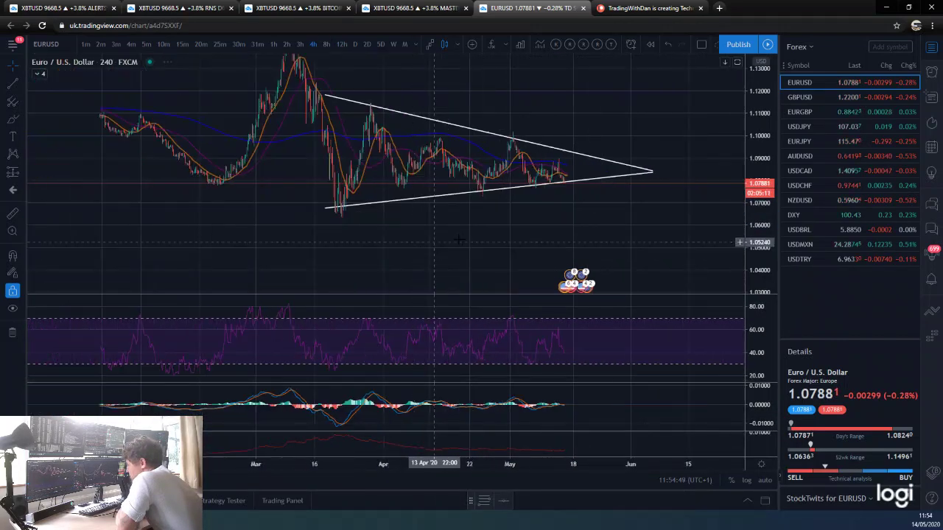
{"action": "scroll", "coordinate": [521, 261], "scroll_direction": "up", "scroll_amount": 4}
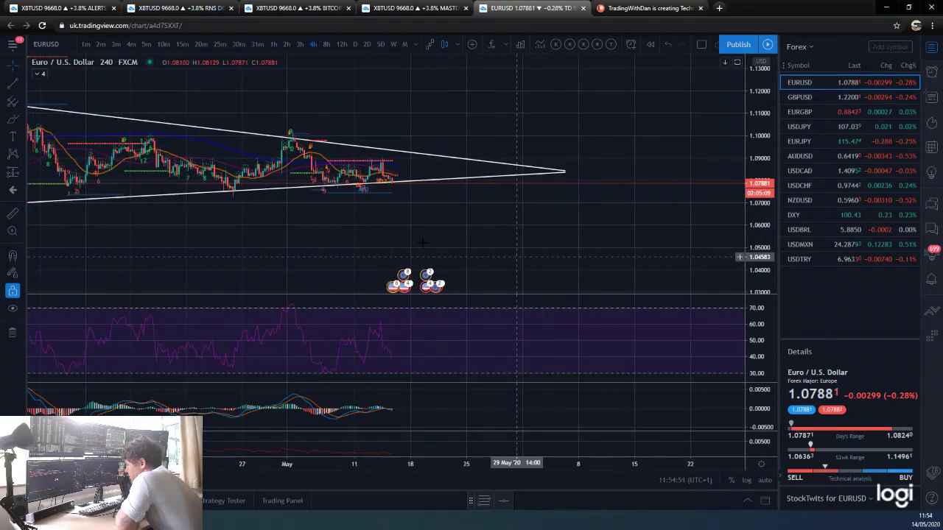
{"action": "scroll", "coordinate": [352, 238], "scroll_direction": "up", "scroll_amount": 3}
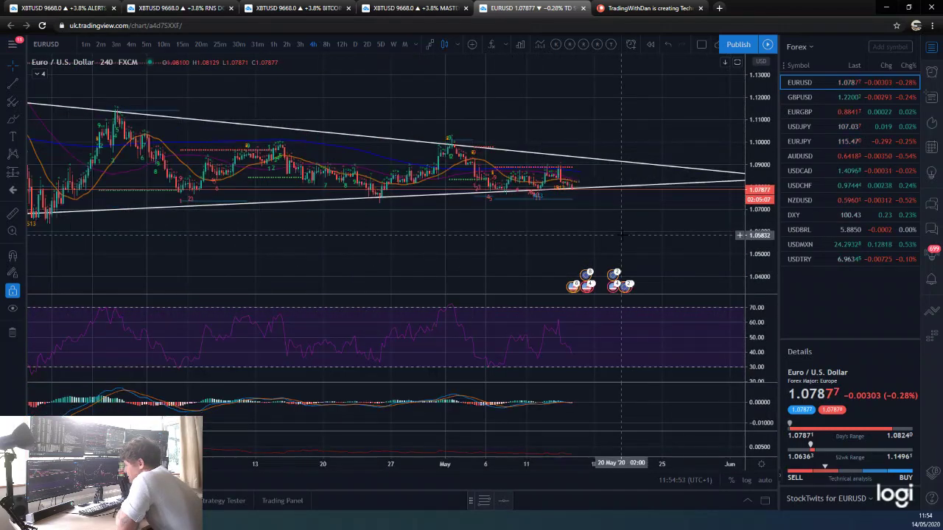
{"action": "scroll", "coordinate": [467, 196], "scroll_direction": "down", "scroll_amount": 2}
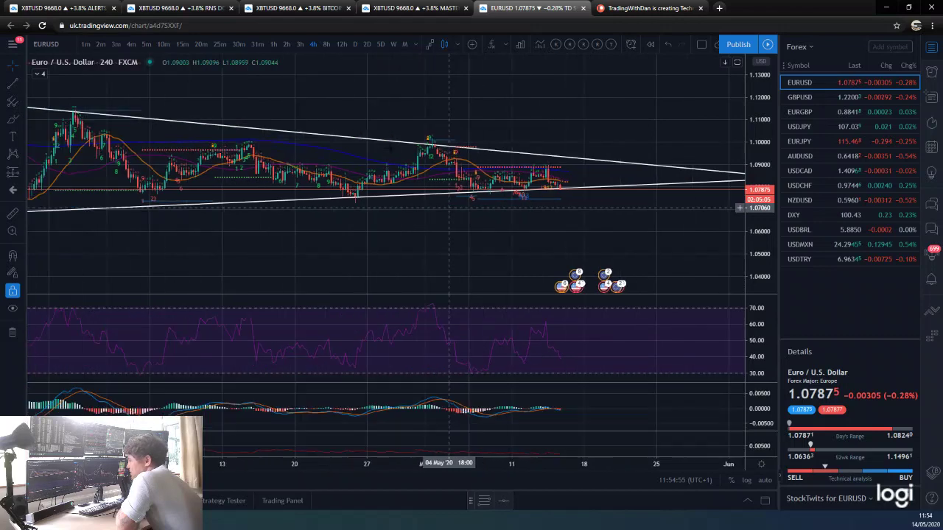
Switch the chart to the 1-hour interval and examine recent price action against the triangle's lower trend line.
{"action": "left_click", "coordinate": [272, 43]}
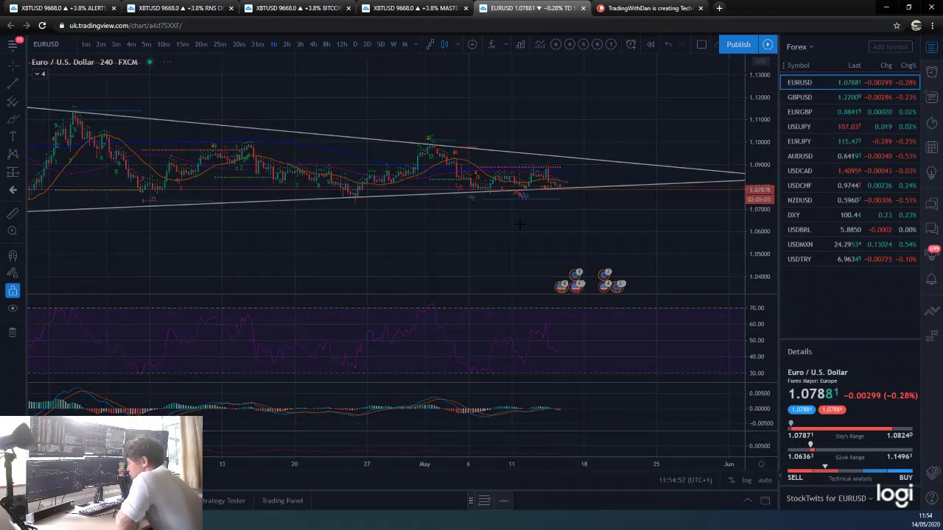
{"action": "scroll", "coordinate": [582, 243], "scroll_direction": "down", "scroll_amount": 5}
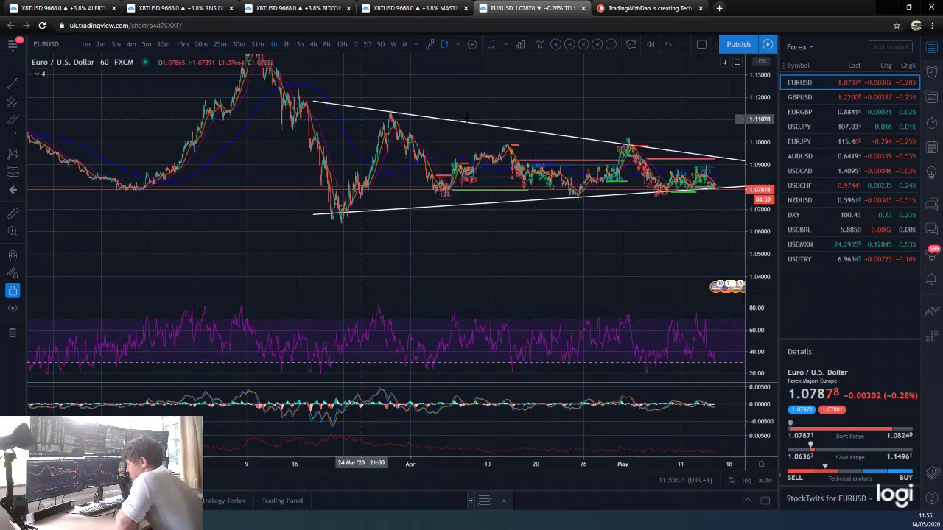
{"action": "scroll", "coordinate": [607, 260], "scroll_direction": "up", "scroll_amount": 4}
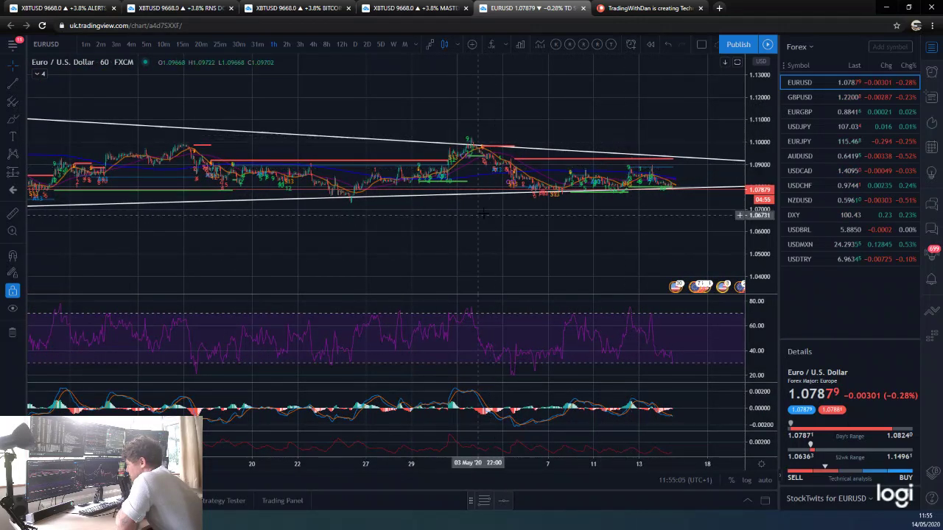
{"action": "scroll", "coordinate": [483, 213], "scroll_direction": "up", "scroll_amount": 2}
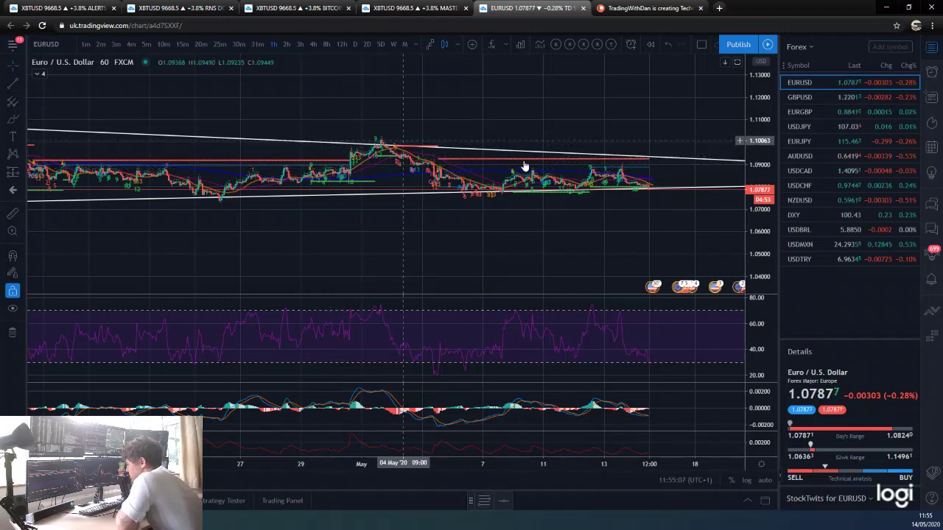
{"action": "scroll", "coordinate": [619, 198], "scroll_direction": "up", "scroll_amount": 1}
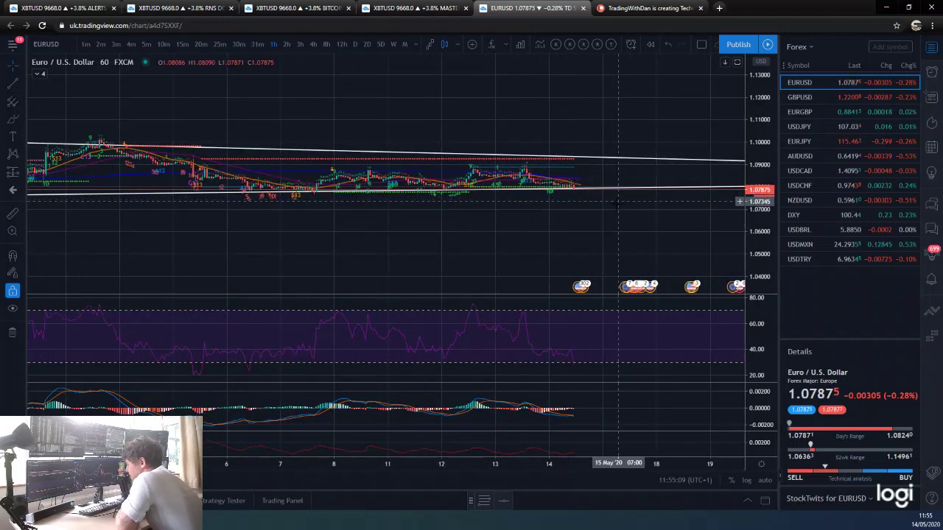
{"action": "scroll", "coordinate": [619, 198], "scroll_direction": "up", "scroll_amount": 2}
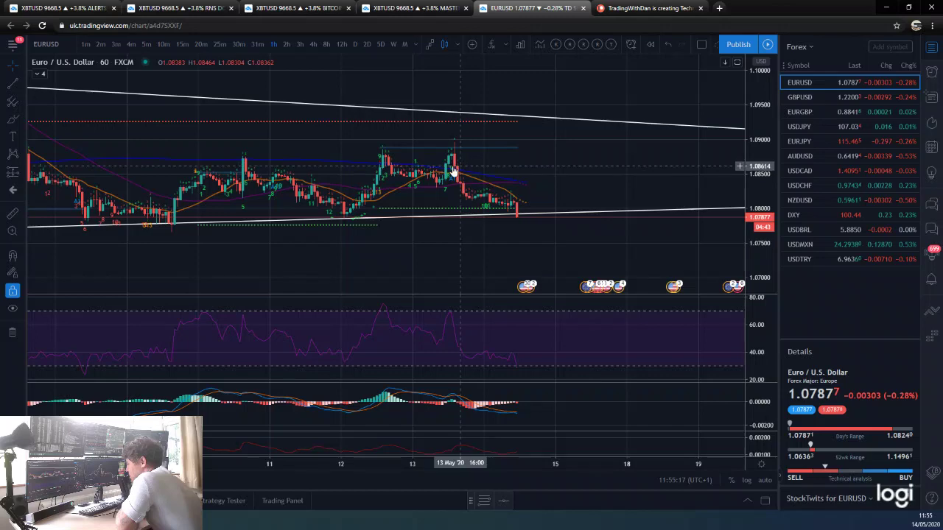
{"action": "scroll", "coordinate": [617, 246], "scroll_direction": "down", "scroll_amount": 4}
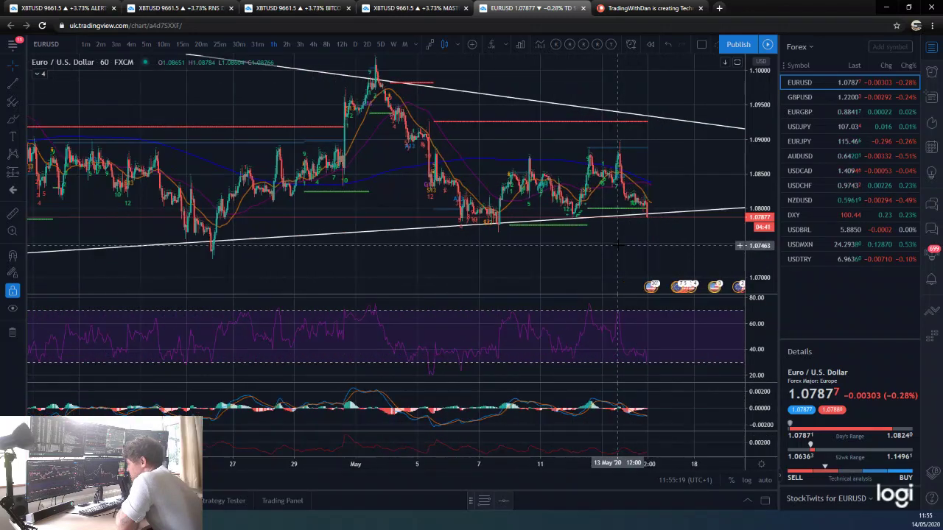
{"action": "scroll", "coordinate": [617, 245], "scroll_direction": "down", "scroll_amount": 3}
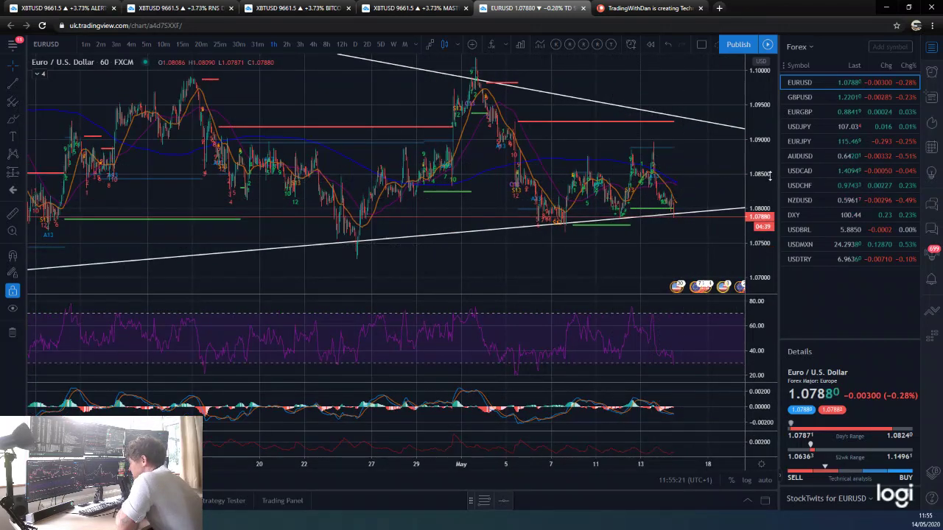
{"action": "scroll", "coordinate": [616, 262], "scroll_direction": "down", "scroll_amount": 4}
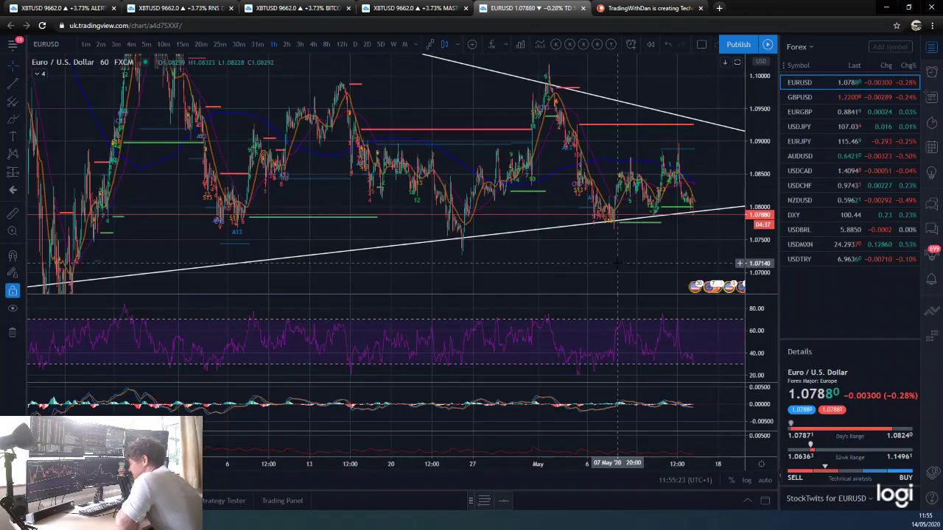
{"action": "scroll", "coordinate": [616, 262], "scroll_direction": "down", "scroll_amount": 4}
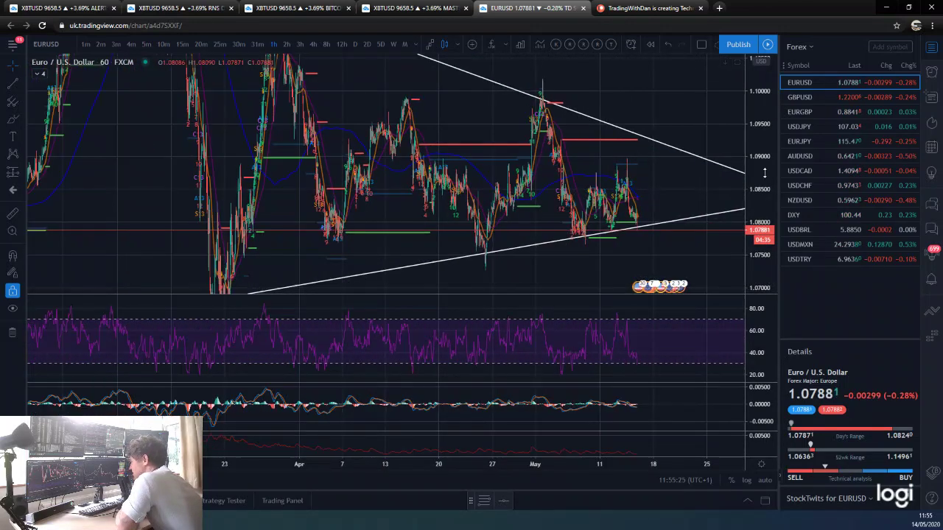
Review the whole converging triangle on the 1-hour EUR/USD chart.
{"action": "scroll", "coordinate": [634, 221], "scroll_direction": "down", "scroll_amount": 3}
{"action": "scroll", "coordinate": [505, 269], "scroll_direction": "down", "scroll_amount": 2}
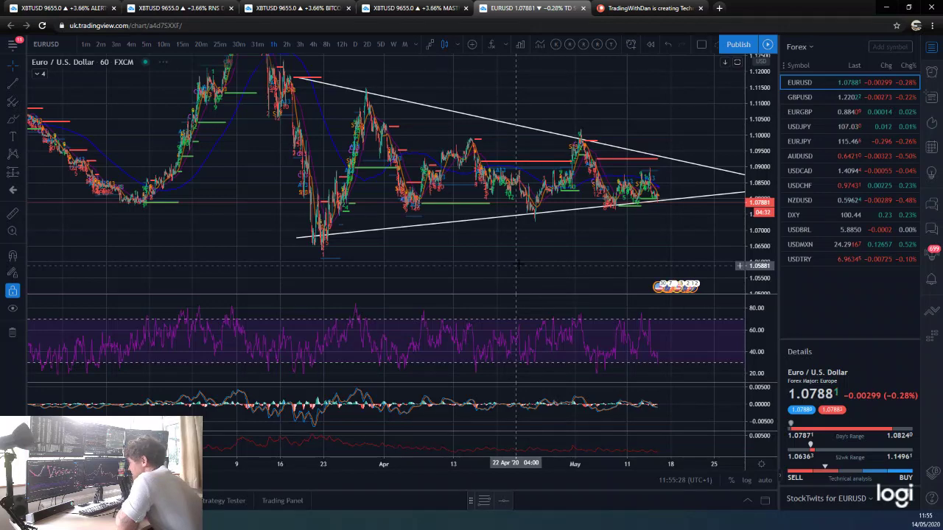
{"action": "scroll", "coordinate": [503, 271], "scroll_direction": "up", "scroll_amount": 3}
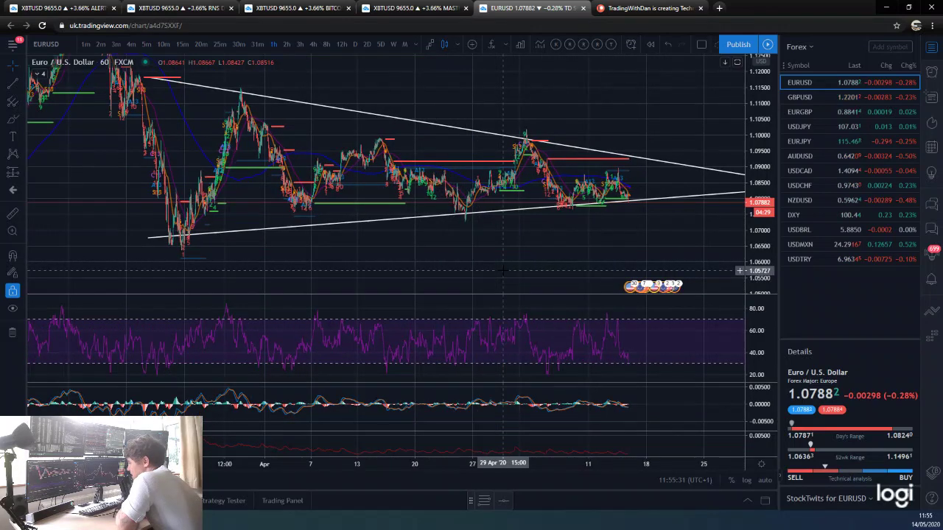
Open the GBPUSD chart on the daily interval and view its price history from 2019 to May 2020.
{"action": "left_click", "coordinate": [811, 98]}
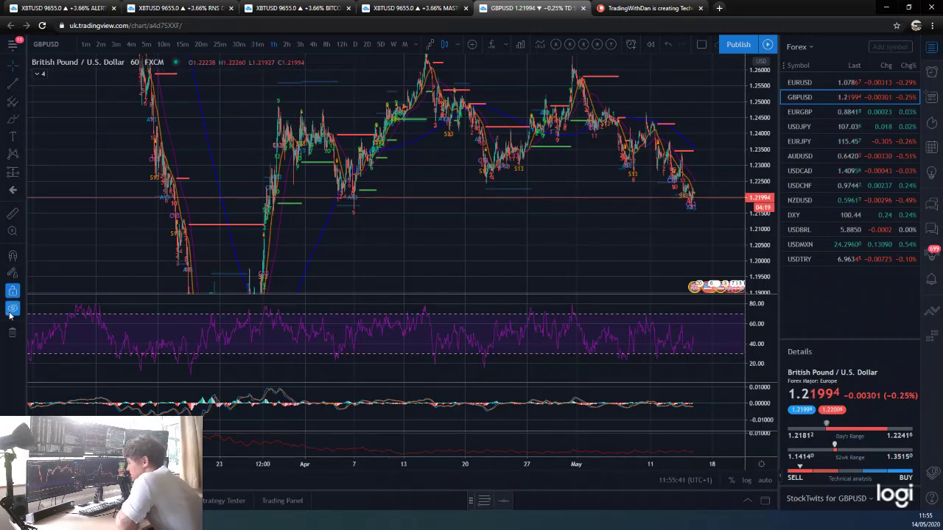
{"action": "left_click", "coordinate": [354, 44]}
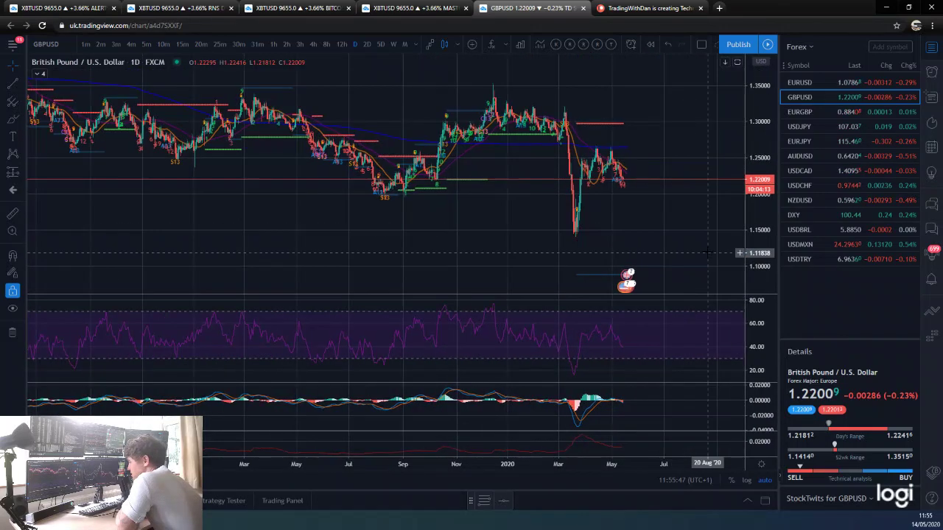
{"action": "scroll", "coordinate": [707, 253], "scroll_direction": "down", "scroll_amount": 5}
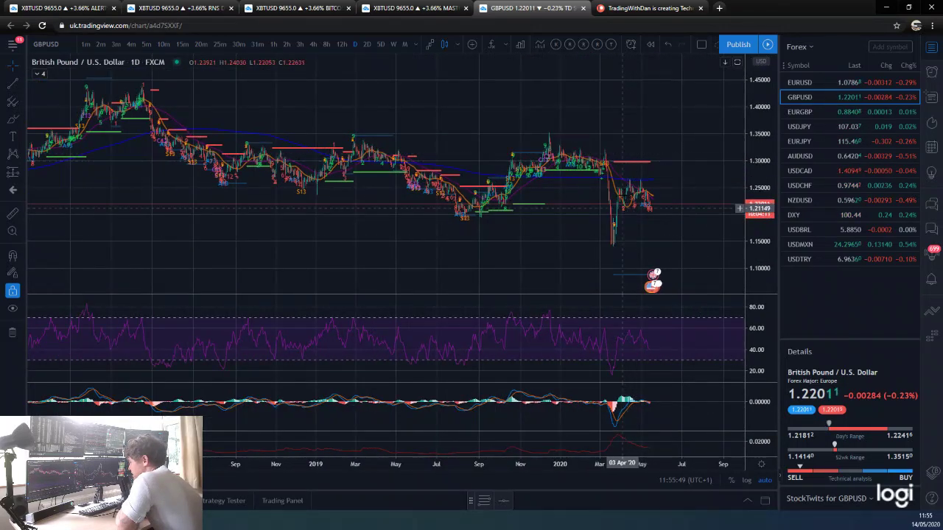
{"action": "scroll", "coordinate": [679, 224], "scroll_direction": "up", "scroll_amount": 5}
{"action": "scroll", "coordinate": [686, 224], "scroll_direction": "down", "scroll_amount": 4}
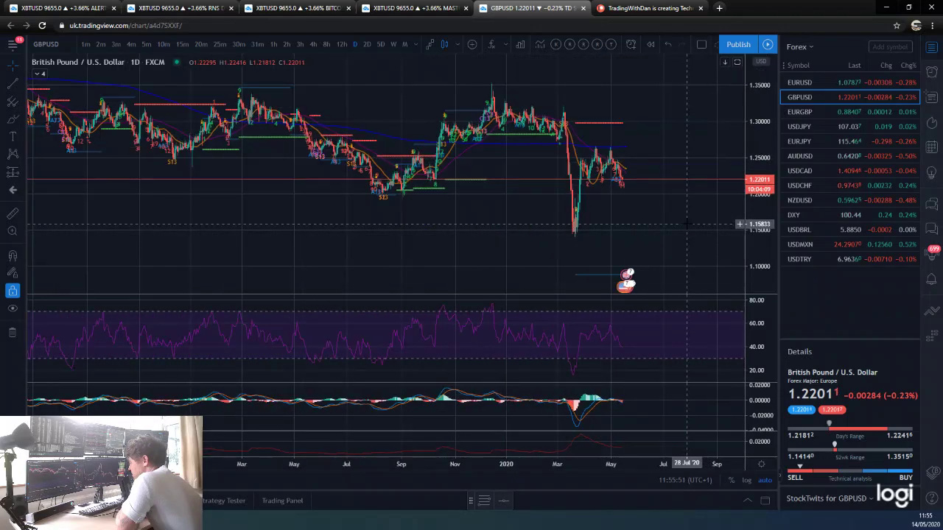
{"action": "scroll", "coordinate": [678, 202], "scroll_direction": "up", "scroll_amount": 4}
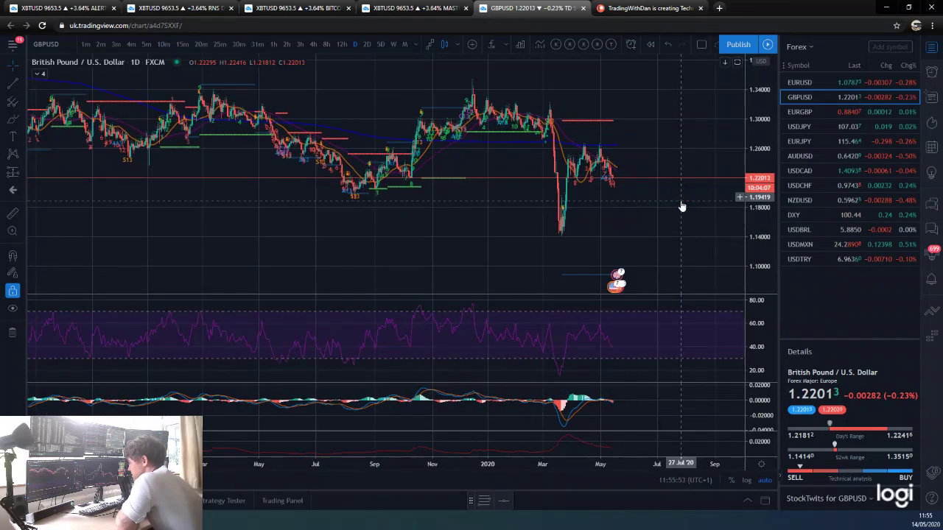
Examine the daily GBP/USD candles up close from the March 2020 drop to mid-May.
{"action": "left_click_drag", "start_coordinate": [598, 184], "coordinate": [660, 201]}
{"action": "scroll", "coordinate": [659, 202], "scroll_direction": "up", "scroll_amount": 5}
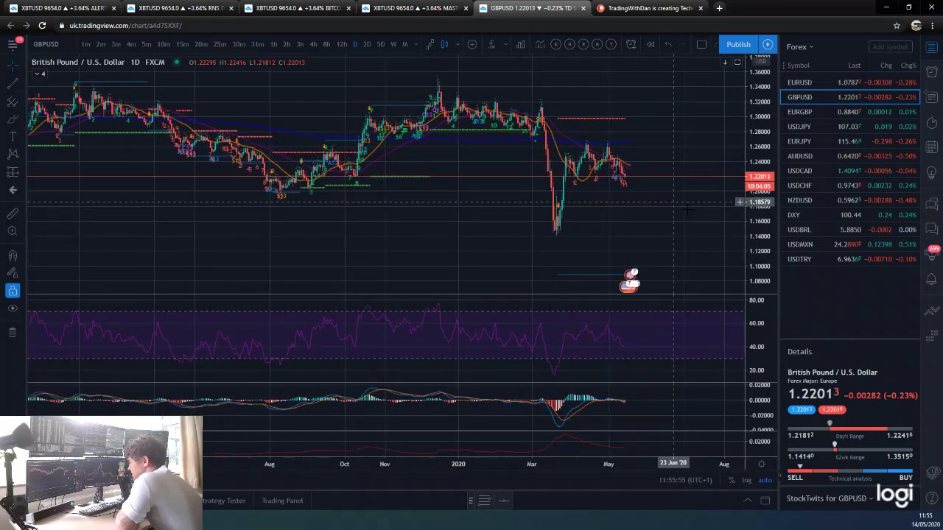
{"action": "left_click_drag", "start_coordinate": [582, 212], "coordinate": [684, 212]}
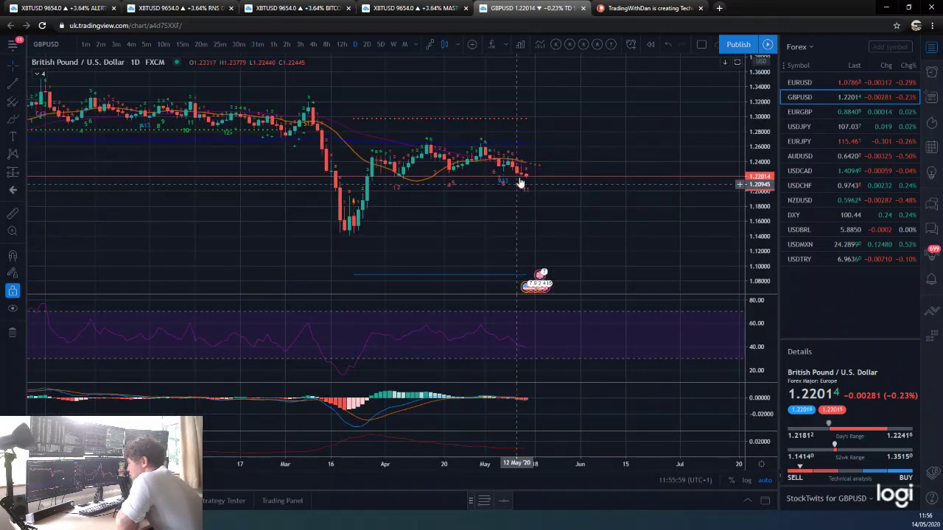
{"action": "scroll", "coordinate": [600, 231], "scroll_direction": "up", "scroll_amount": 3}
{"action": "scroll", "coordinate": [511, 202], "scroll_direction": "down", "scroll_amount": 2}
{"action": "scroll", "coordinate": [512, 190], "scroll_direction": "down", "scroll_amount": 1}
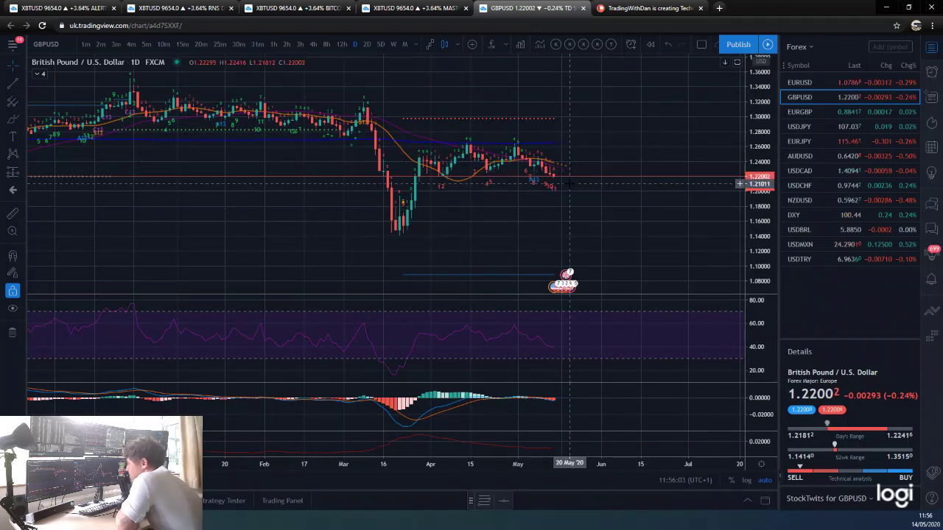
{"action": "scroll", "coordinate": [663, 214], "scroll_direction": "up", "scroll_amount": 3}
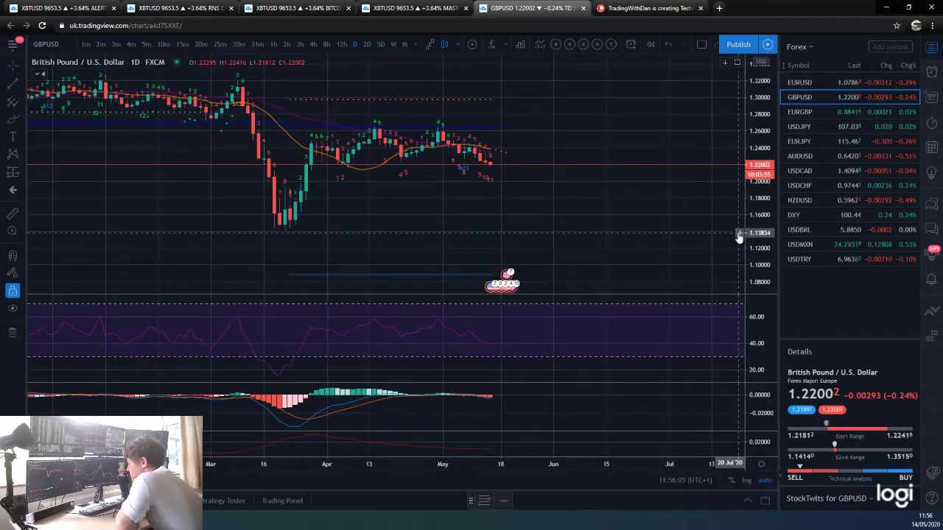
{"action": "left_click_drag", "start_coordinate": [579, 217], "coordinate": [584, 233]}
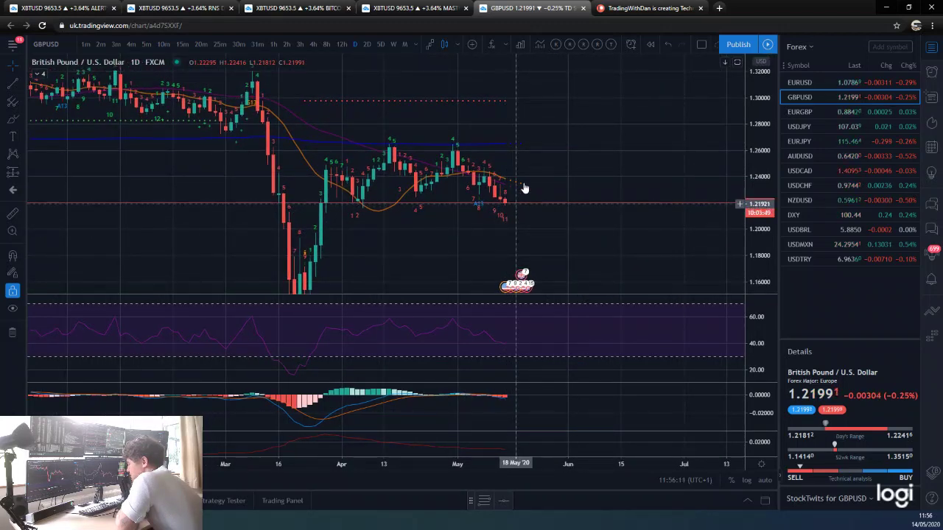
{"action": "scroll", "coordinate": [508, 213], "scroll_direction": "down", "scroll_amount": 2}
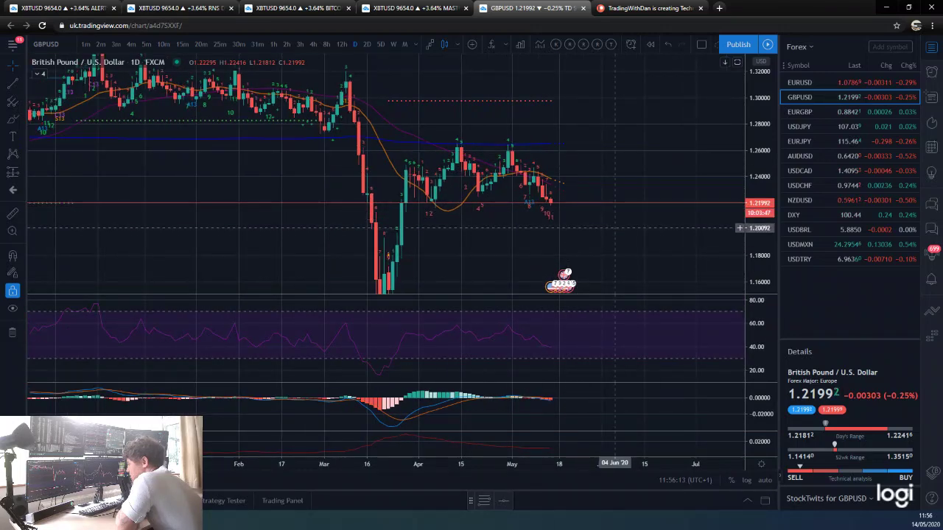
{"action": "scroll", "coordinate": [615, 228], "scroll_direction": "down", "scroll_amount": 3}
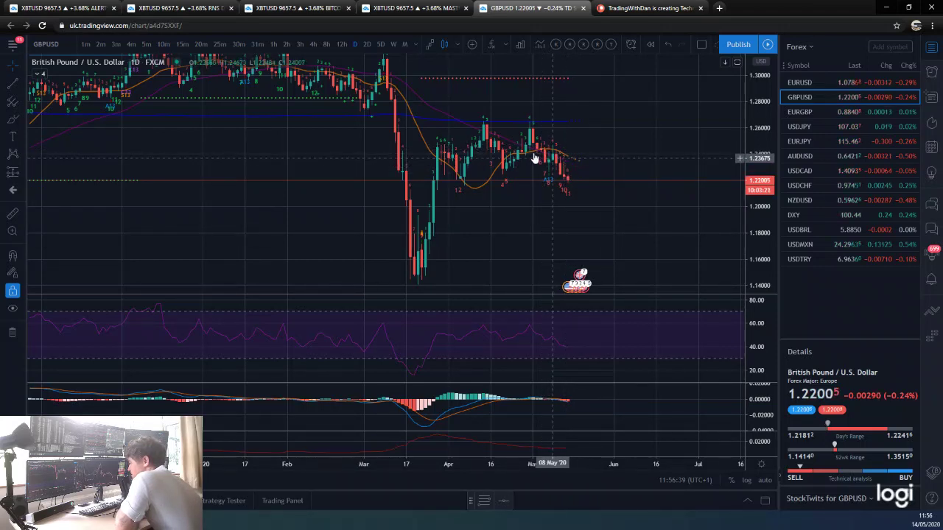
Examine the April and May highs on the daily GBP/USD chart against the moving averages.
{"action": "scroll", "coordinate": [545, 151], "scroll_direction": "up", "scroll_amount": 1}
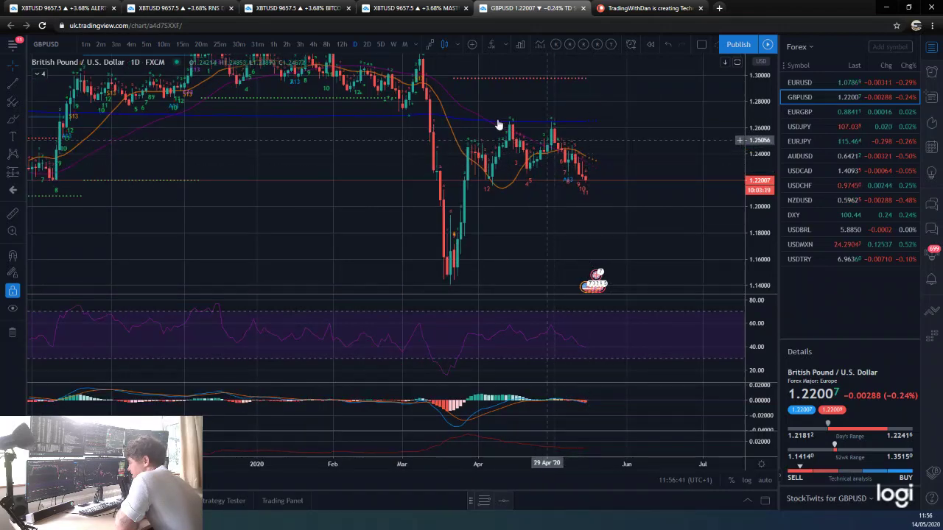
{"action": "scroll", "coordinate": [644, 146], "scroll_direction": "up", "scroll_amount": 2}
{"action": "scroll", "coordinate": [645, 146], "scroll_direction": "down", "scroll_amount": 2}
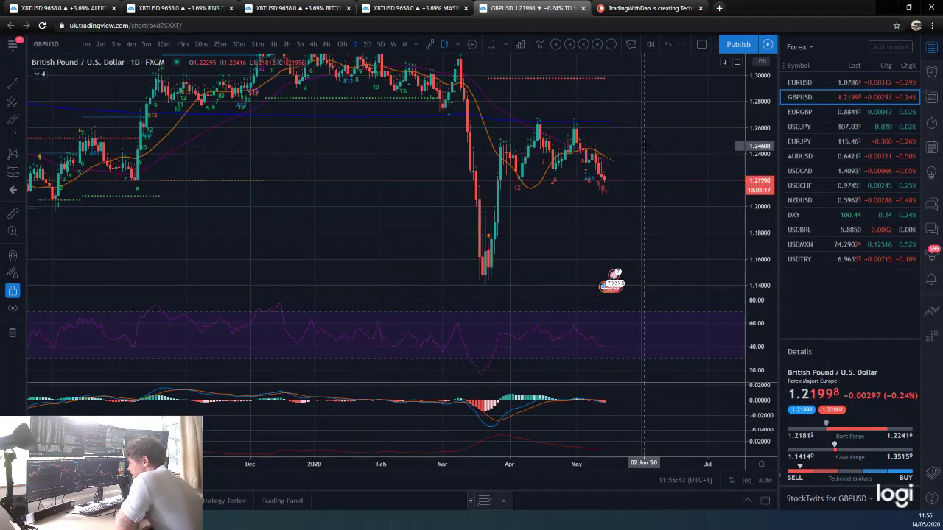
{"action": "scroll", "coordinate": [645, 146], "scroll_direction": "up", "scroll_amount": 1}
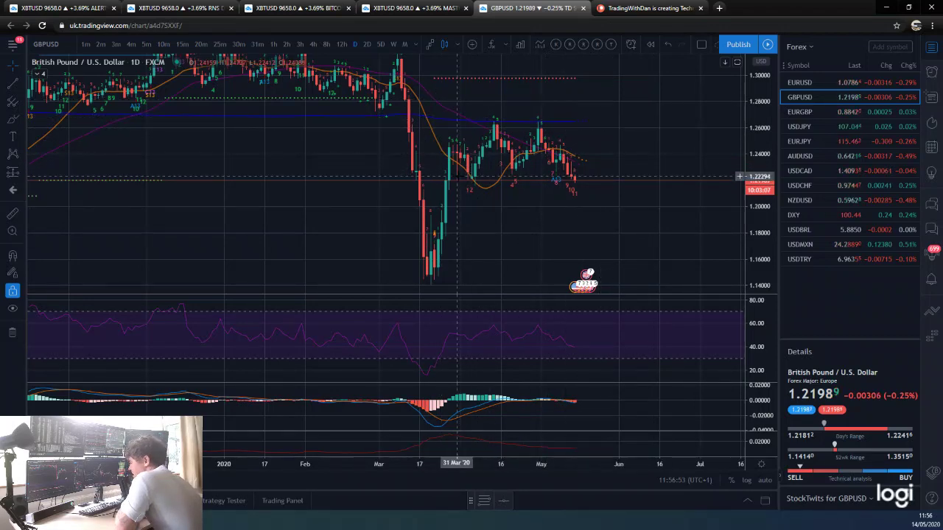
{"action": "scroll", "coordinate": [479, 164], "scroll_direction": "up", "scroll_amount": 2}
{"action": "scroll", "coordinate": [480, 165], "scroll_direction": "down", "scroll_amount": 3}
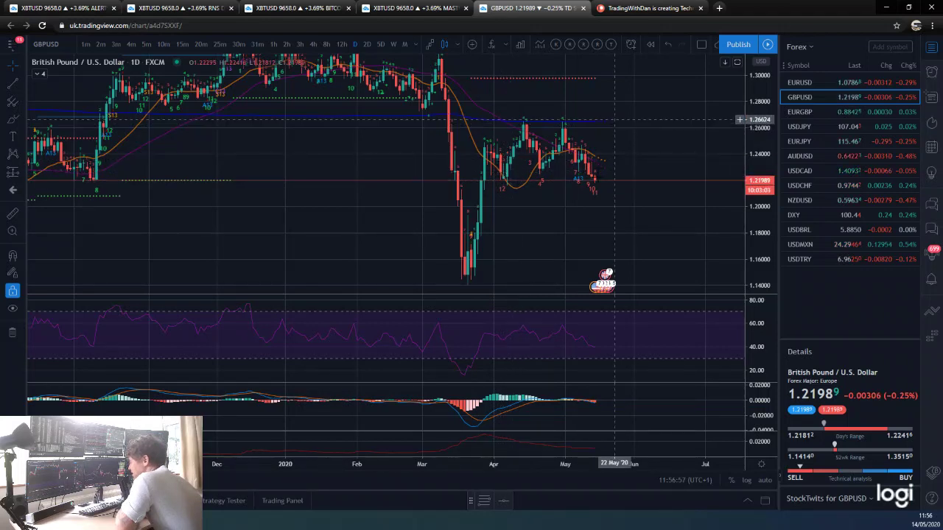
{"action": "scroll", "coordinate": [529, 133], "scroll_direction": "up", "scroll_amount": 1}
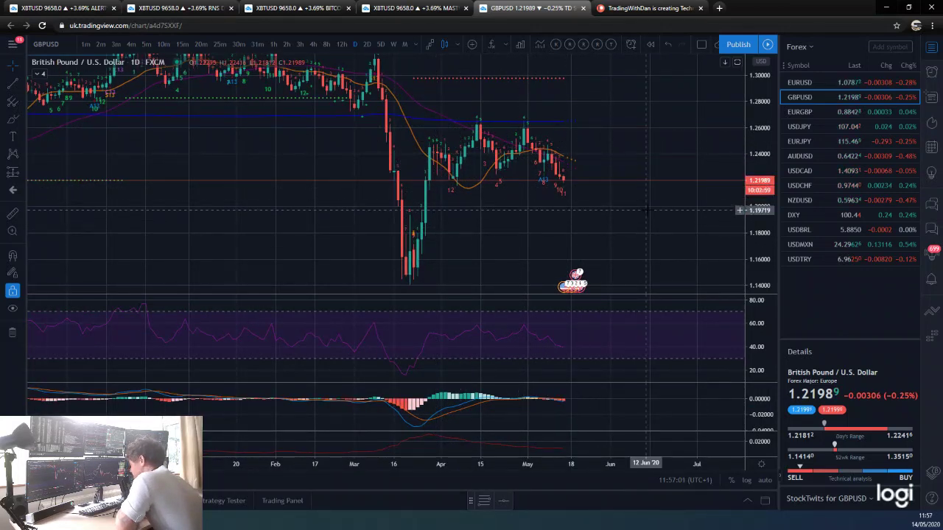
{"action": "scroll", "coordinate": [646, 210], "scroll_direction": "up", "scroll_amount": 2}
{"action": "scroll", "coordinate": [647, 209], "scroll_direction": "down", "scroll_amount": 3}
{"action": "scroll", "coordinate": [646, 210], "scroll_direction": "up", "scroll_amount": 1}
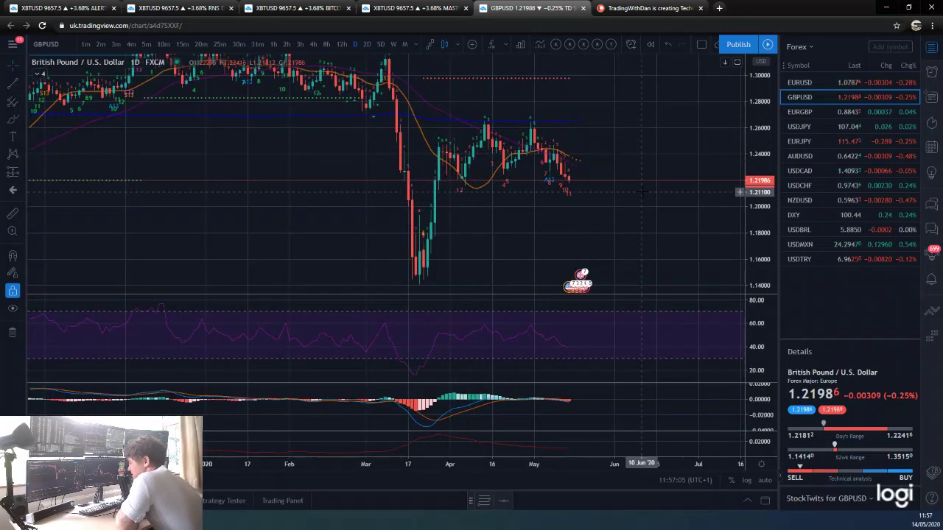
{"action": "scroll", "coordinate": [645, 188], "scroll_direction": "down", "scroll_amount": 3}
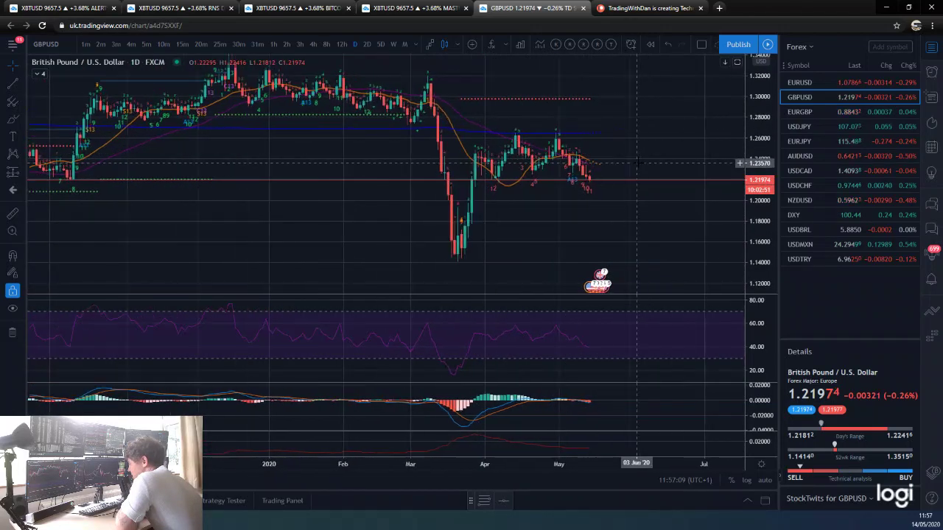
{"action": "scroll", "coordinate": [589, 152], "scroll_direction": "up", "scroll_amount": 2}
{"action": "scroll", "coordinate": [631, 152], "scroll_direction": "down", "scroll_amount": 1}
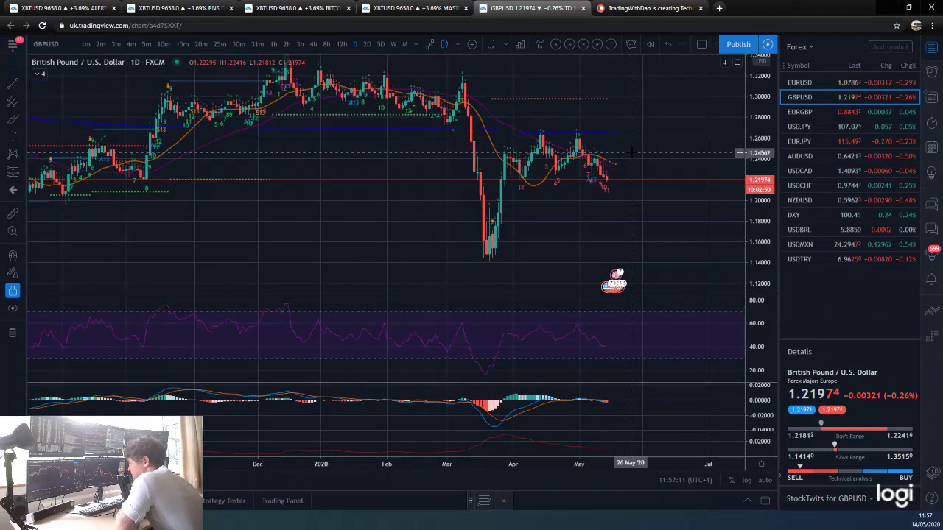
Switch the GBP/USD chart to the 4-hour interval and stretch the price scale to examine the May price action.
{"action": "left_click", "coordinate": [313, 45]}
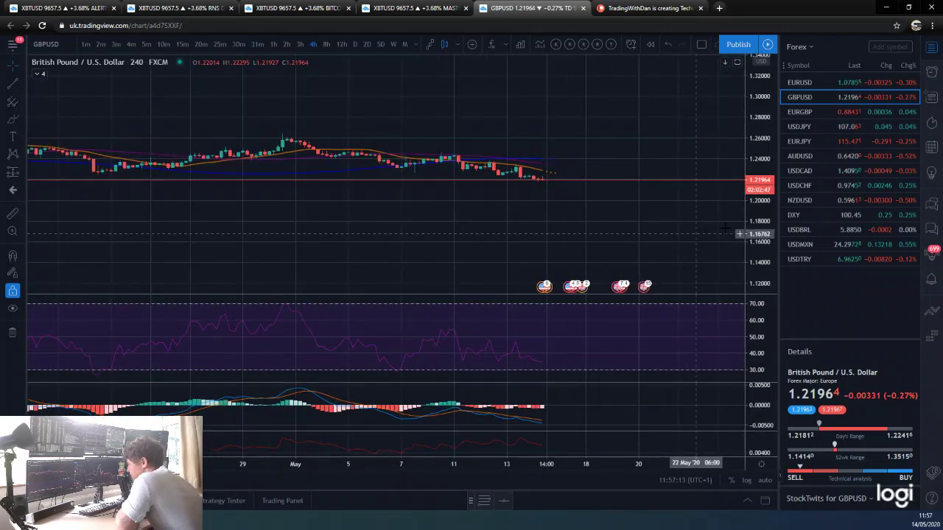
{"action": "mouse_move", "coordinate": [749, 242]}
{"action": "left_mouse_down"}
{"action": "mouse_move", "coordinate": [753, 147]}
{"action": "mouse_move", "coordinate": [762, 234]}
{"action": "left_mouse_up"}
{"action": "left_click_drag", "start_coordinate": [652, 195], "coordinate": [690, 201]}
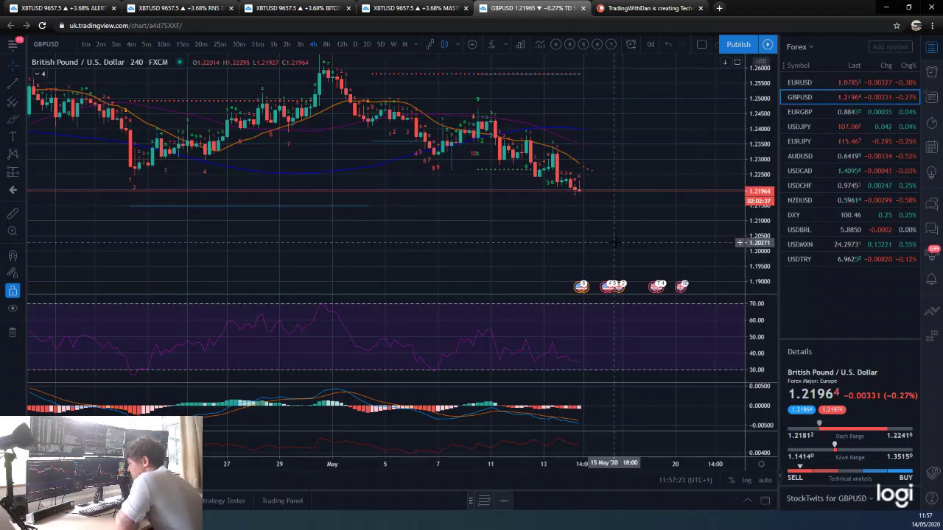
{"action": "scroll", "coordinate": [619, 239], "scroll_direction": "up", "scroll_amount": 2}
{"action": "left_click_drag", "start_coordinate": [766, 214], "coordinate": [766, 152]}
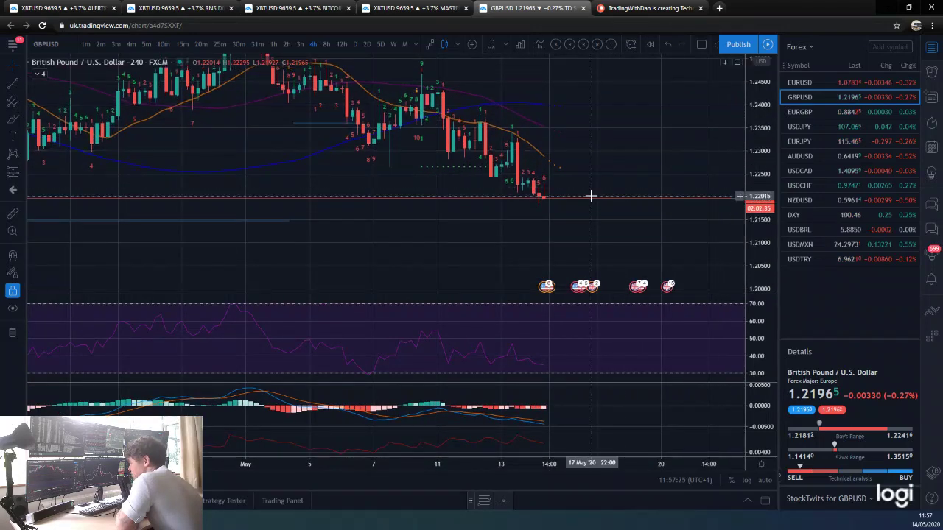
{"action": "left_click_drag", "start_coordinate": [595, 203], "coordinate": [632, 213]}
{"action": "scroll", "coordinate": [648, 221], "scroll_direction": "down", "scroll_amount": 1}
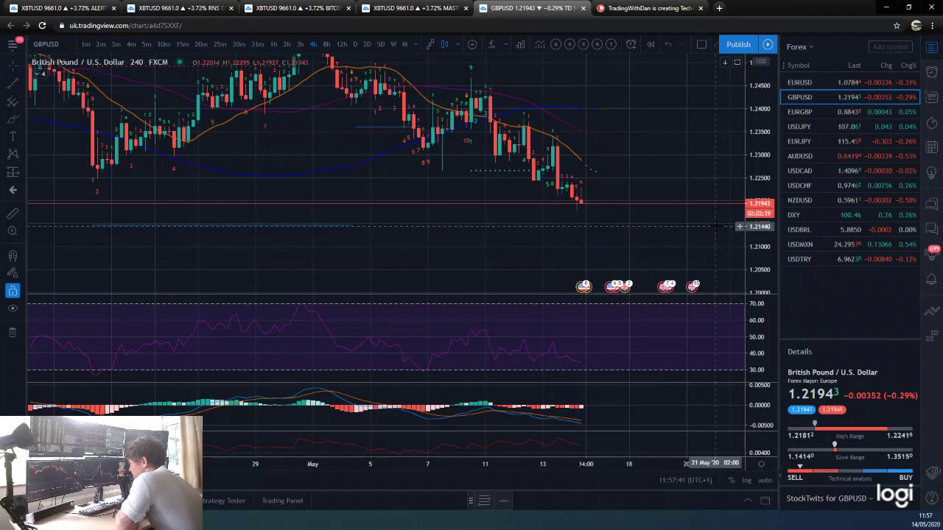
Switch the GBP/USD chart back to the daily interval and inspect the candle counts on the latest candles.
{"action": "left_click", "coordinate": [354, 45]}
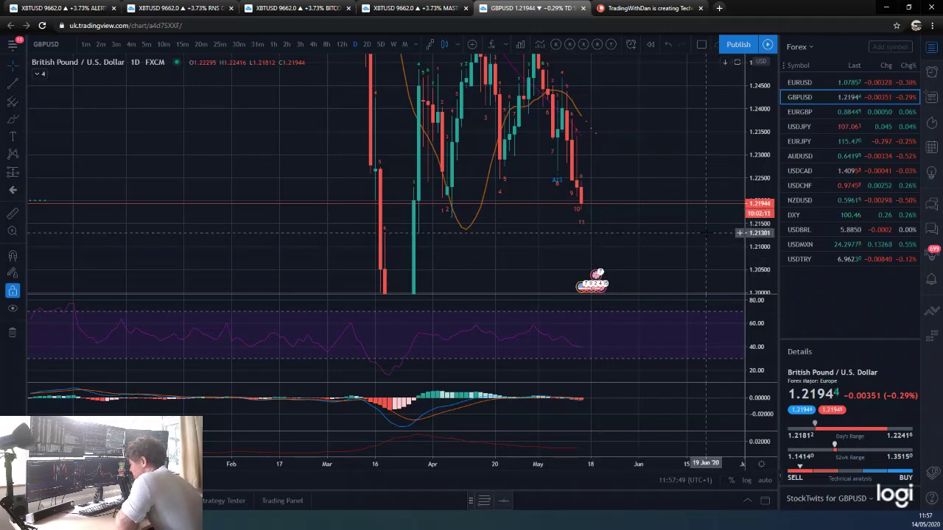
{"action": "scroll", "coordinate": [497, 217], "scroll_direction": "up", "scroll_amount": 5}
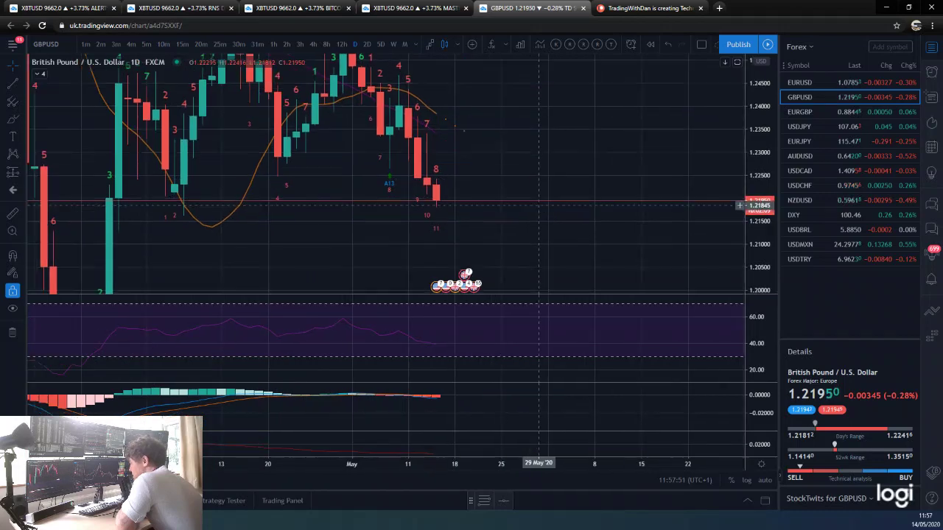
{"action": "scroll", "coordinate": [539, 287], "scroll_direction": "up", "scroll_amount": 4}
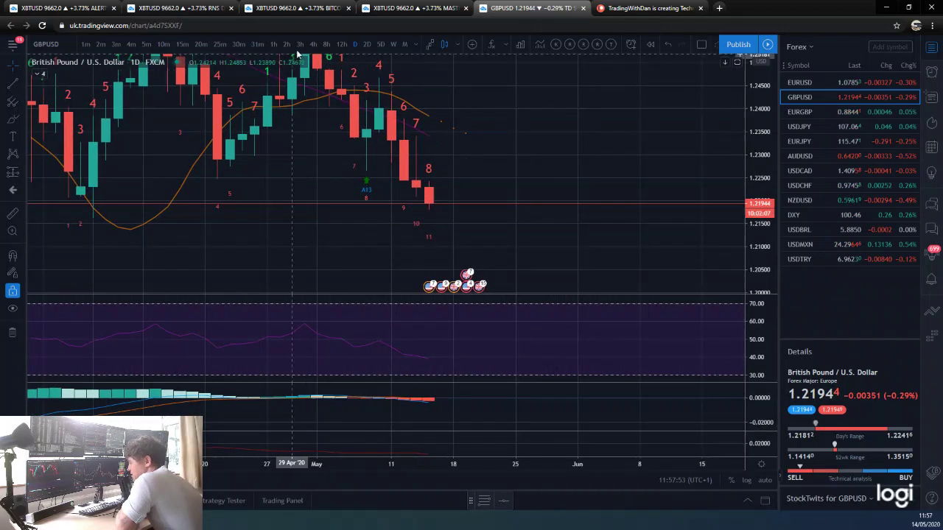
Compare the latest GBP/USD candle counts on the 4-hour and 12-hour intervals.
{"action": "left_click", "coordinate": [313, 45]}
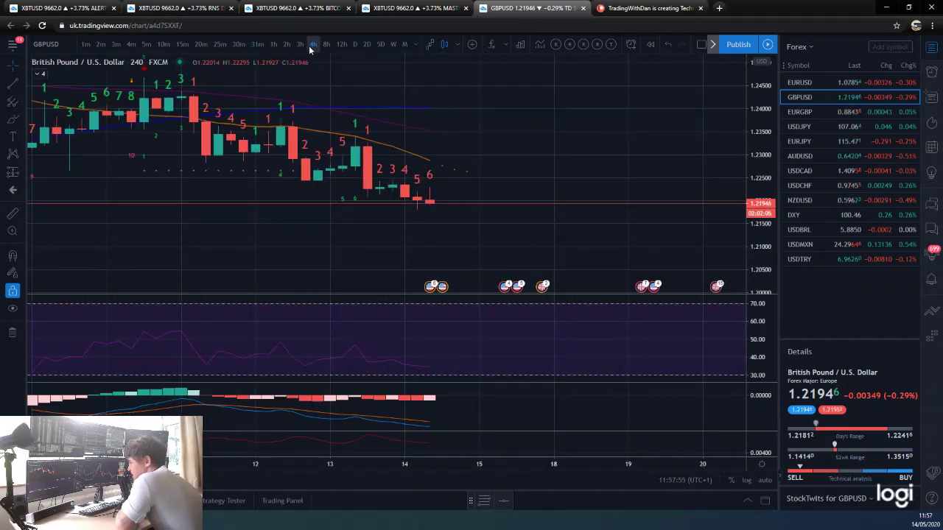
{"action": "left_click", "coordinate": [341, 45]}
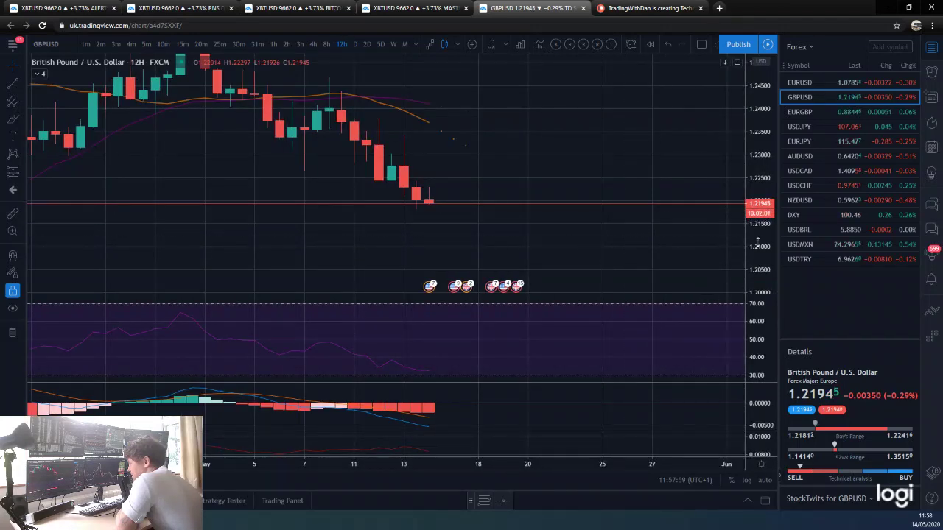
{"action": "left_click_drag", "start_coordinate": [594, 171], "coordinate": [698, 190]}
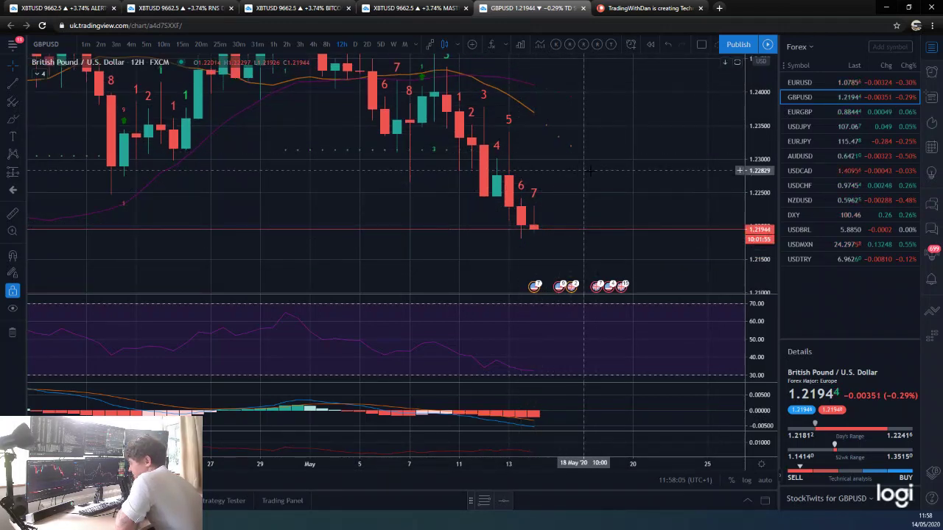
{"action": "scroll", "coordinate": [589, 155], "scroll_direction": "up", "scroll_amount": 2}
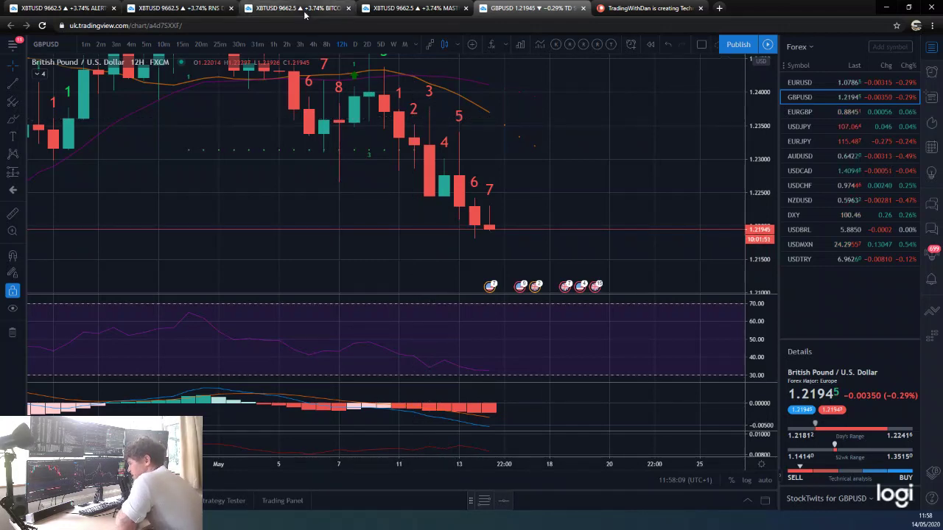
Switch the GBP/USD chart to the 1-hour interval and rescale it to examine the 14 May candles and their counts.
{"action": "left_click", "coordinate": [277, 45]}
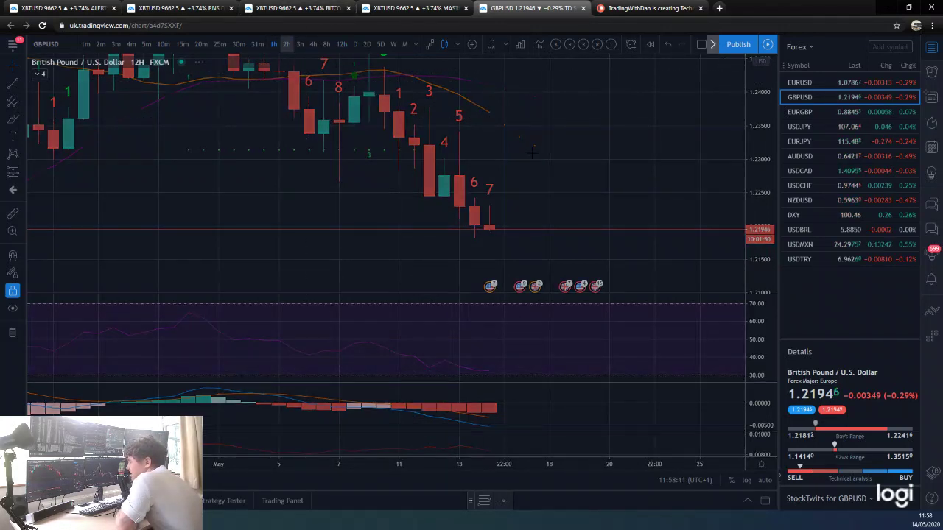
{"action": "left_click_drag", "start_coordinate": [770, 130], "coordinate": [770, 73]}
{"action": "left_click_drag", "start_coordinate": [626, 201], "coordinate": [667, 78]}
{"action": "left_click_drag", "start_coordinate": [756, 241], "coordinate": [756, 194]}
{"action": "left_click_drag", "start_coordinate": [659, 182], "coordinate": [654, 211]}
{"action": "left_click_drag", "start_coordinate": [754, 158], "coordinate": [753, 194]}
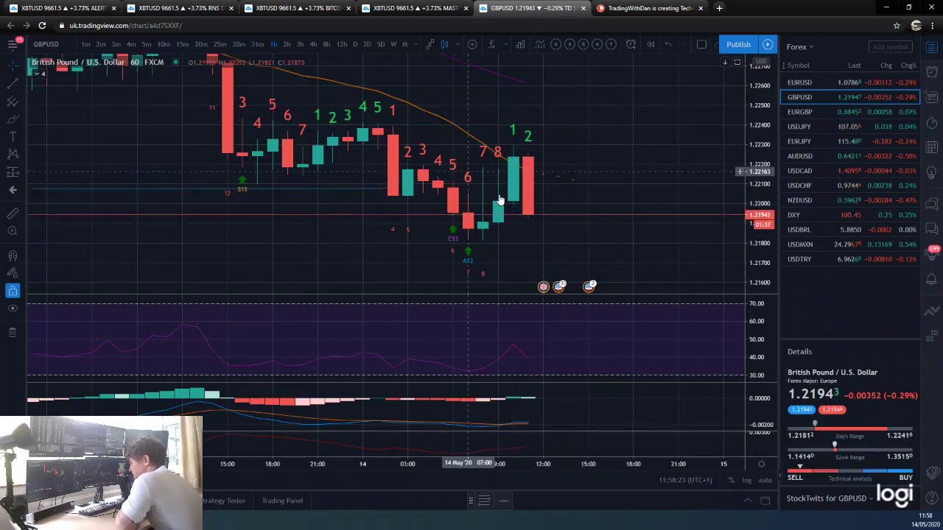
Rescale the 1-hour GBP/USD chart to examine the 13 and 14 May candles with their counts.
{"action": "scroll", "coordinate": [532, 196], "scroll_direction": "down", "scroll_amount": 3}
{"action": "left_click_drag", "start_coordinate": [759, 200], "coordinate": [774, 248]}
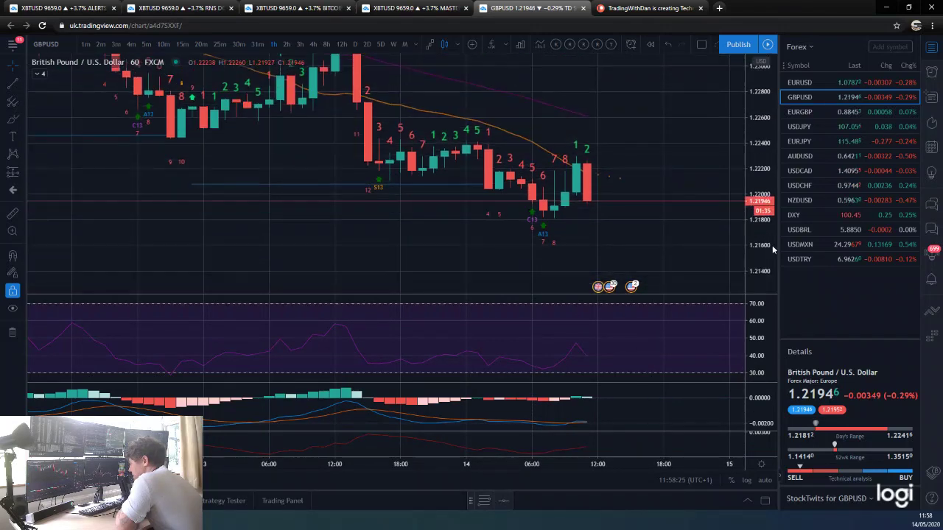
{"action": "left_click_drag", "start_coordinate": [697, 206], "coordinate": [667, 216]}
{"action": "left_click_drag", "start_coordinate": [760, 188], "coordinate": [761, 142]}
{"action": "left_click_drag", "start_coordinate": [710, 154], "coordinate": [758, 169]}
{"action": "left_click_drag", "start_coordinate": [695, 195], "coordinate": [697, 161]}
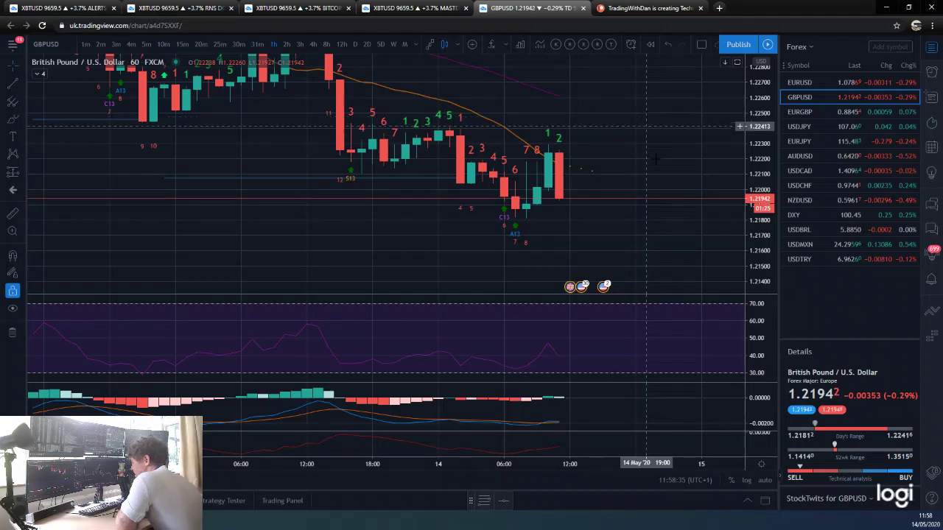
Widen the 1-hour GBP/USD view to inspect the decline since 12 May against the moving averages.
{"action": "scroll", "coordinate": [659, 179], "scroll_direction": "down", "scroll_amount": 4}
{"action": "left_click_drag", "start_coordinate": [764, 224], "coordinate": [764, 294]}
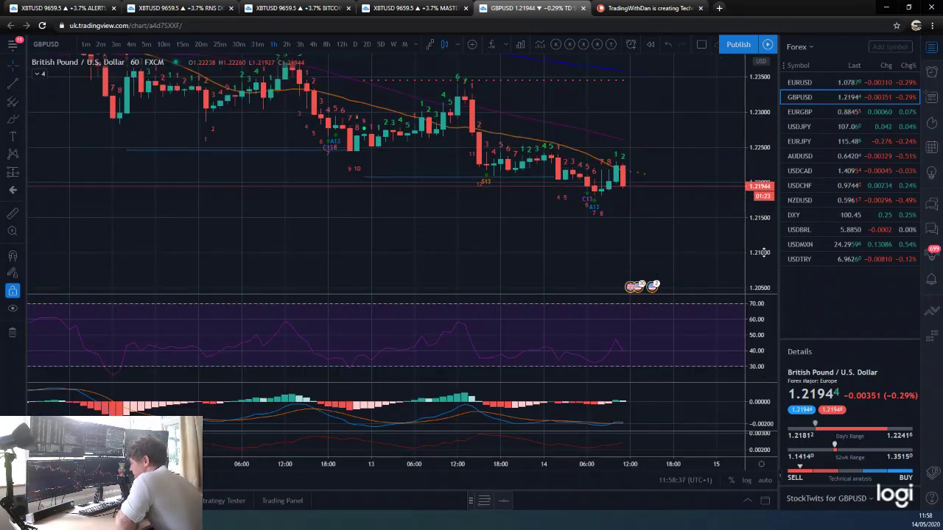
{"action": "left_click_drag", "start_coordinate": [764, 252], "coordinate": [661, 229]}
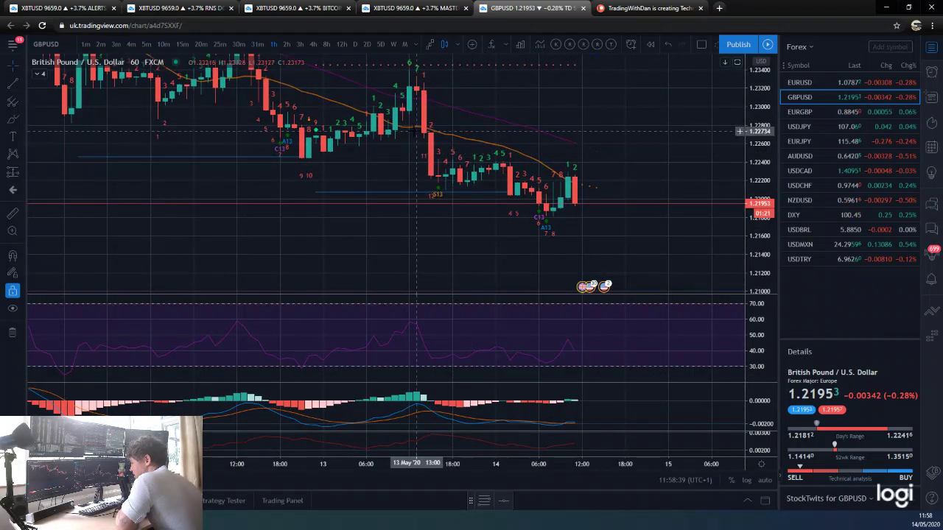
{"action": "scroll", "coordinate": [713, 245], "scroll_direction": "up", "scroll_amount": 2}
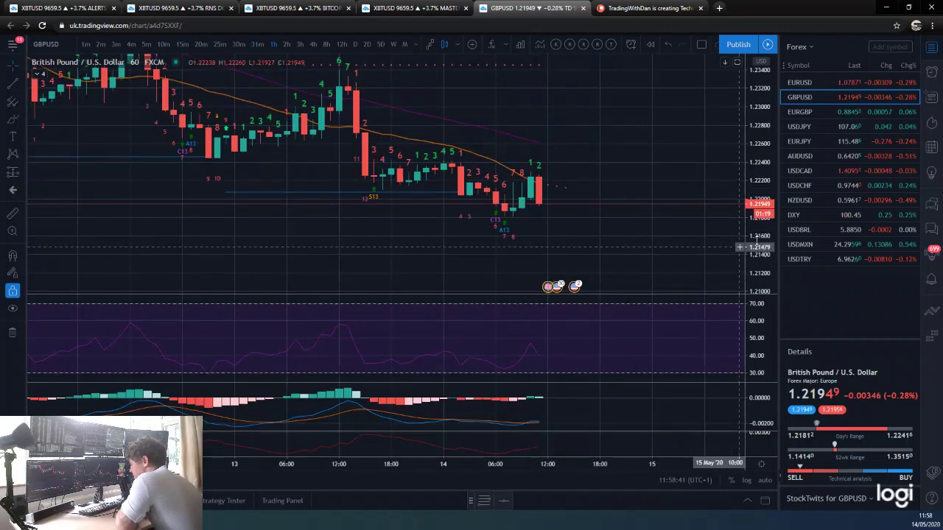
{"action": "left_click_drag", "start_coordinate": [764, 242], "coordinate": [721, 217]}
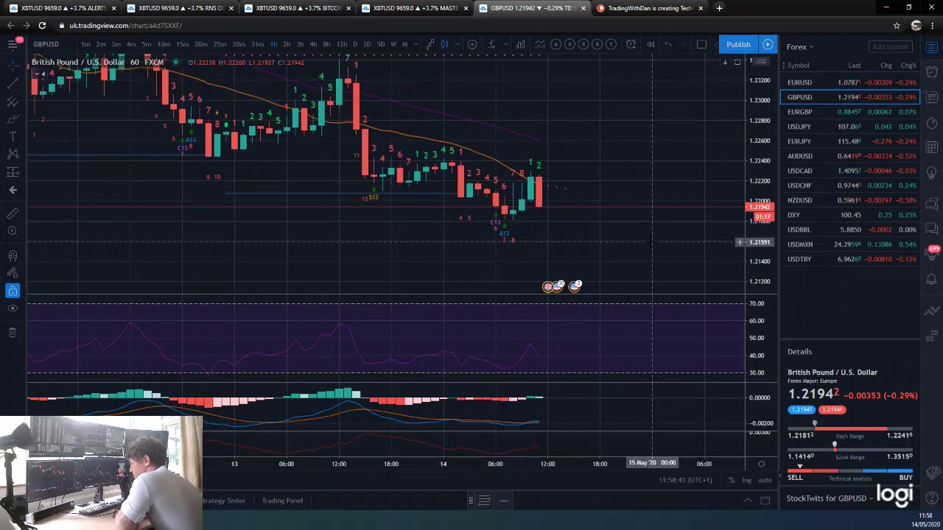
{"action": "scroll", "coordinate": [652, 242], "scroll_direction": "down", "scroll_amount": 2}
{"action": "left_click_drag", "start_coordinate": [770, 247], "coordinate": [767, 277]}
{"action": "left_click_drag", "start_coordinate": [760, 116], "coordinate": [706, 216]}
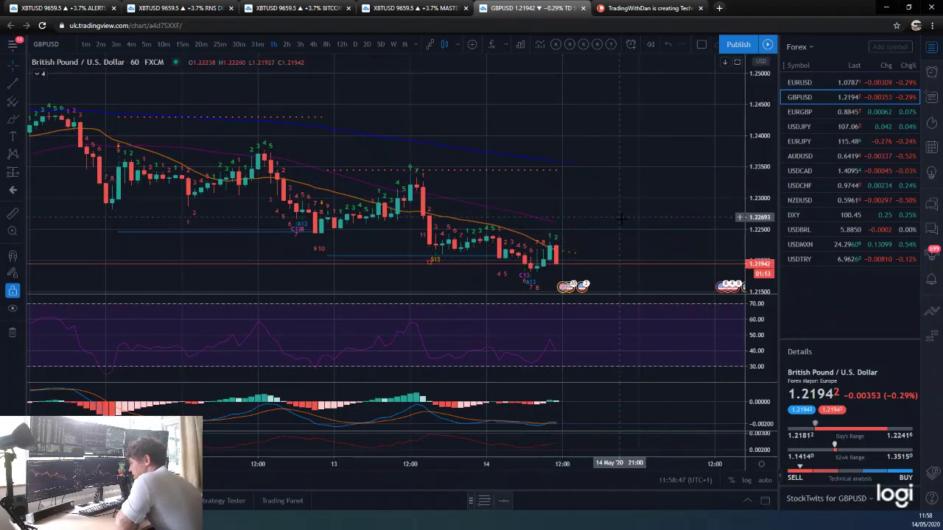
{"action": "scroll", "coordinate": [616, 218], "scroll_direction": "up", "scroll_amount": 1}
Switch the GBP/USD chart to the daily interval and fit the price scale automatically to show the March low.
{"action": "left_click", "coordinate": [355, 44]}
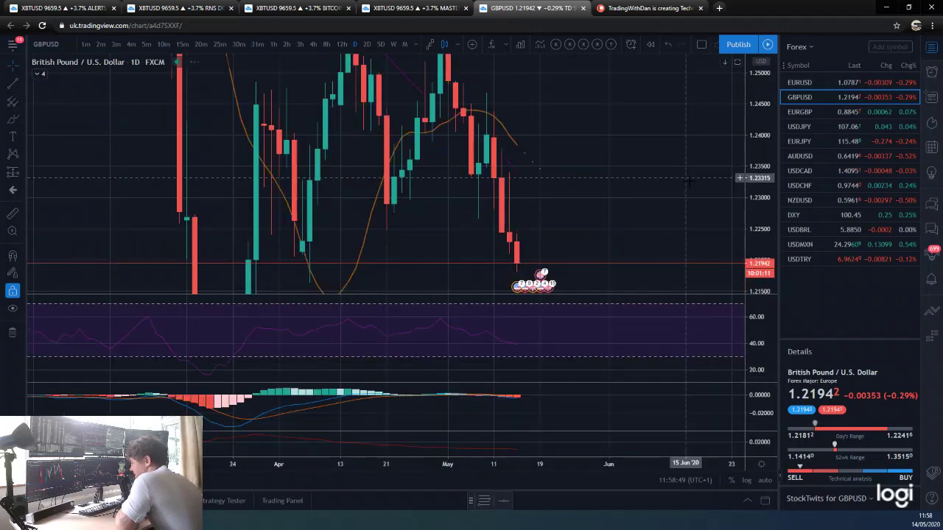
{"action": "double_click", "coordinate": [763, 179]}
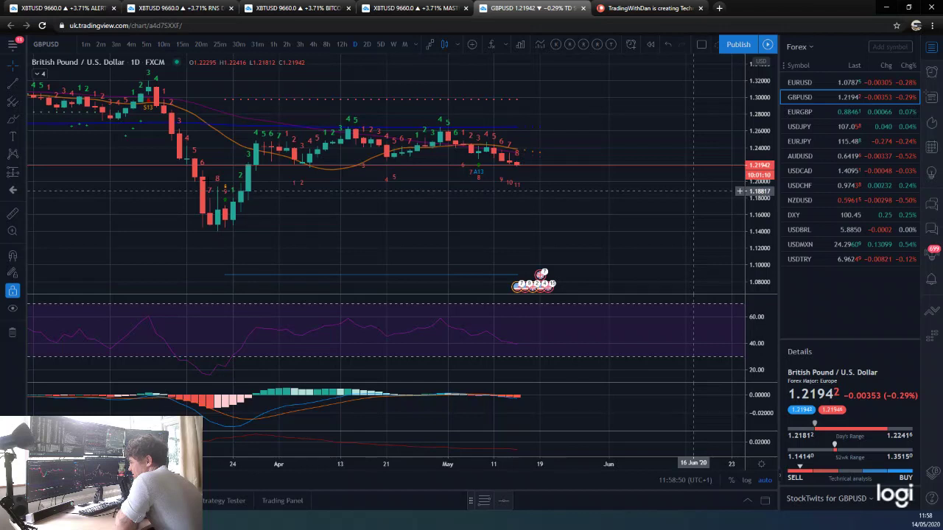
{"action": "scroll", "coordinate": [693, 191], "scroll_direction": "down", "scroll_amount": 1}
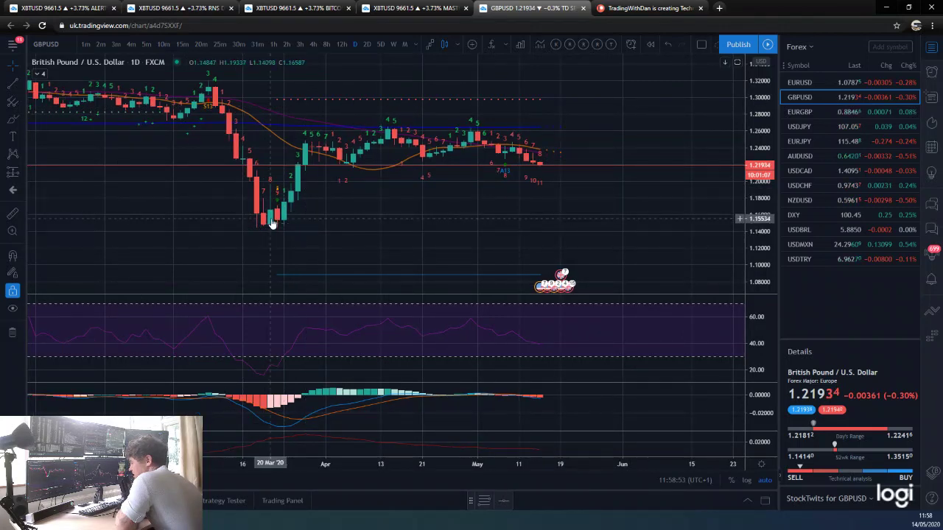
Measure the daily GBP/USD rise starting from the 25 March candle.
{"action": "left_click", "coordinate": [12, 213]}
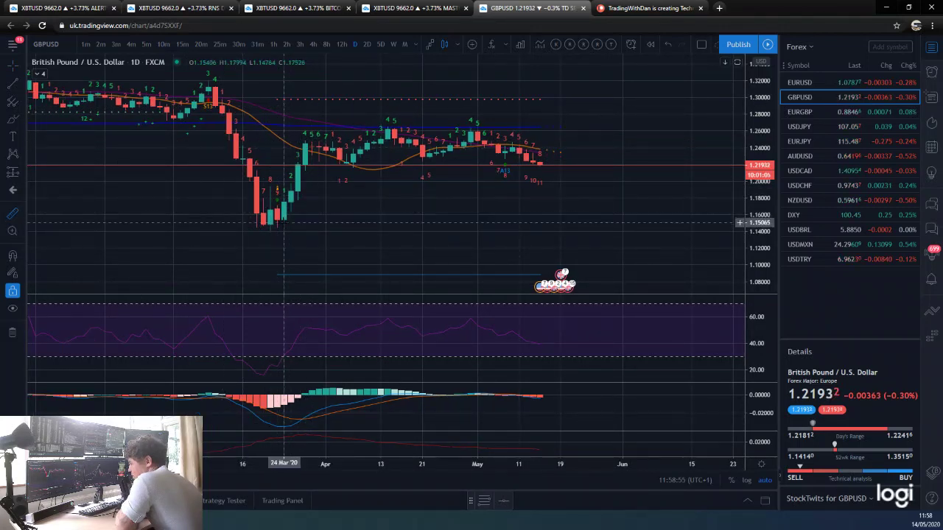
{"action": "left_click", "coordinate": [292, 210]}
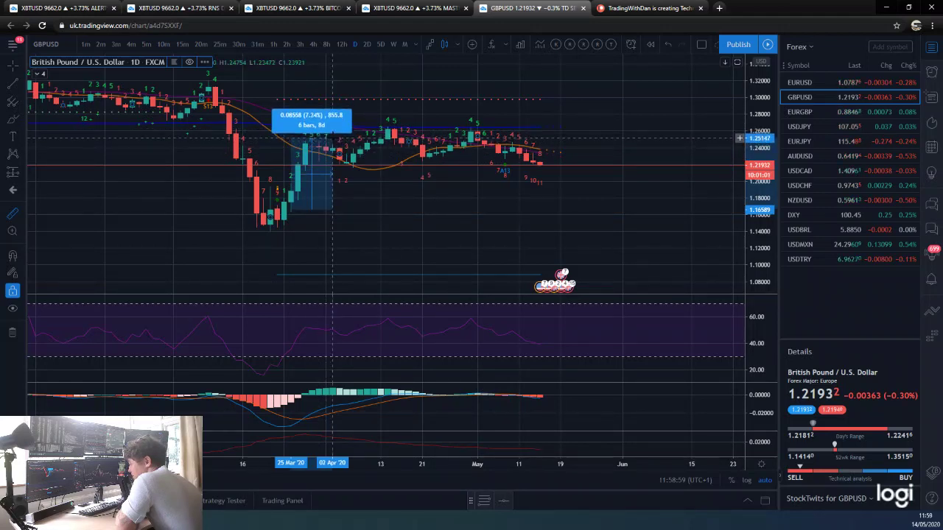
{"action": "left_click", "coordinate": [400, 223]}
Rescale the daily GBP/USD chart to examine the price action from the March low to mid-May.
{"action": "left_click_drag", "start_coordinate": [759, 234], "coordinate": [759, 219]}
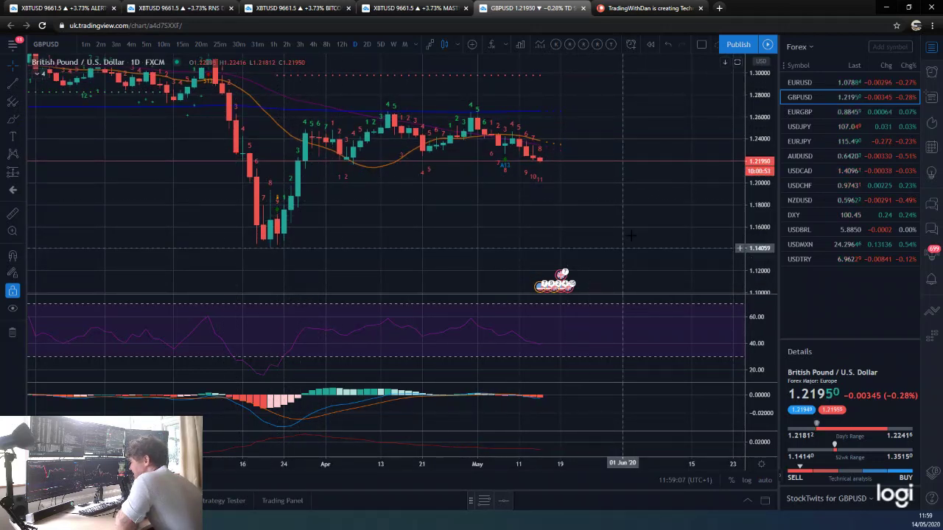
{"action": "scroll", "coordinate": [649, 225], "scroll_direction": "up", "scroll_amount": 1}
{"action": "left_click_drag", "start_coordinate": [759, 248], "coordinate": [766, 212]}
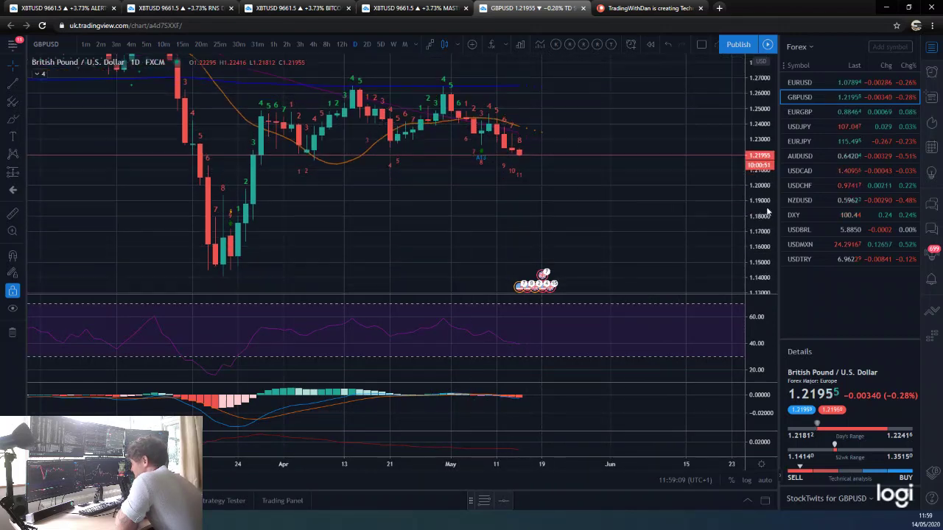
{"action": "left_click_drag", "start_coordinate": [637, 209], "coordinate": [669, 221]}
{"action": "left_click_drag", "start_coordinate": [753, 222], "coordinate": [754, 231]}
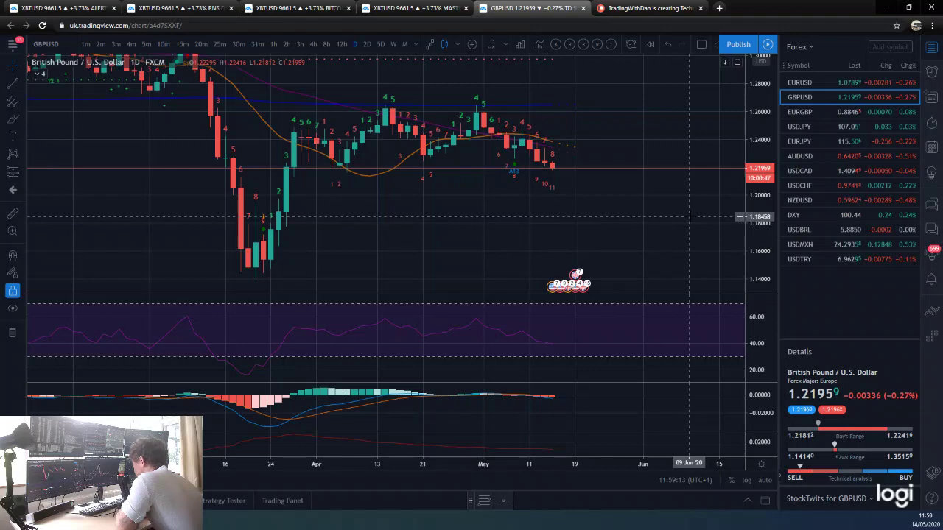
Open the DXY chart from the watchlist and examine its daily candles and counts around the March peak and after.
{"action": "left_click", "coordinate": [840, 215]}
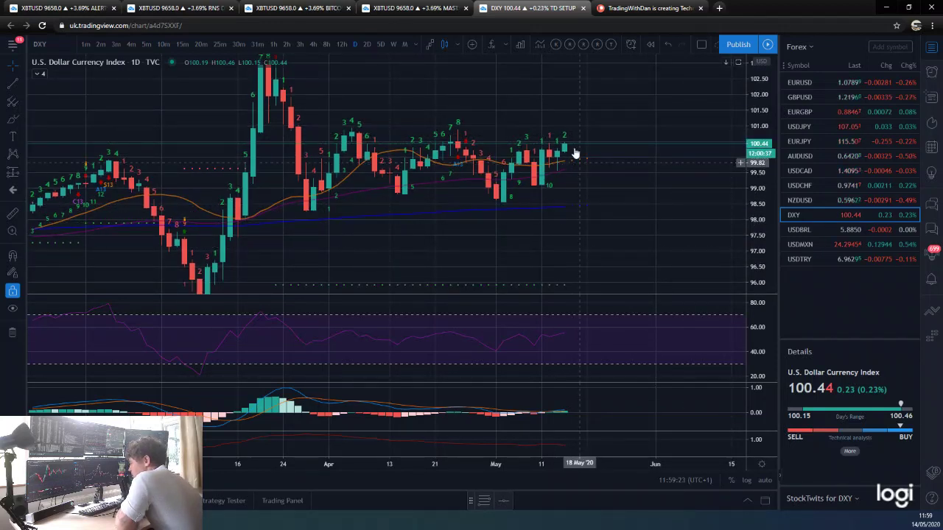
{"action": "scroll", "coordinate": [582, 155], "scroll_direction": "up", "scroll_amount": 2}
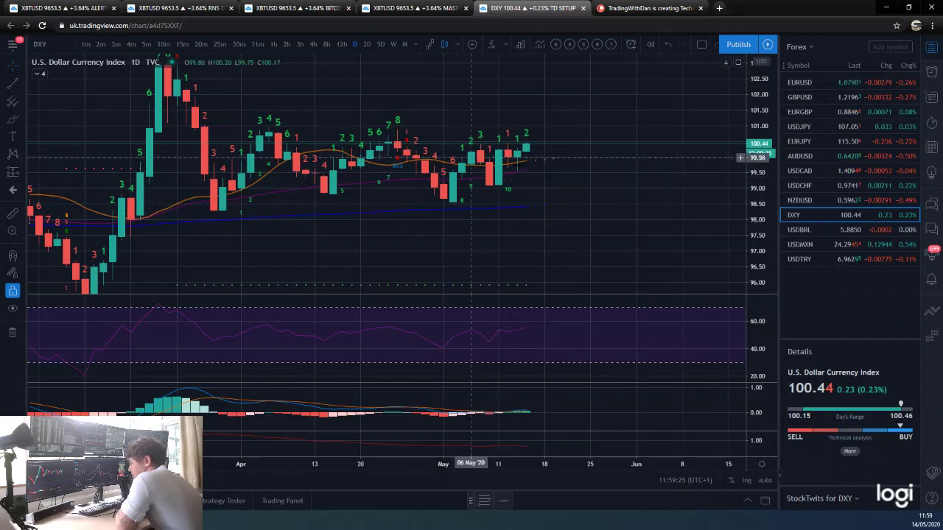
{"action": "scroll", "coordinate": [472, 158], "scroll_direction": "down", "scroll_amount": 3}
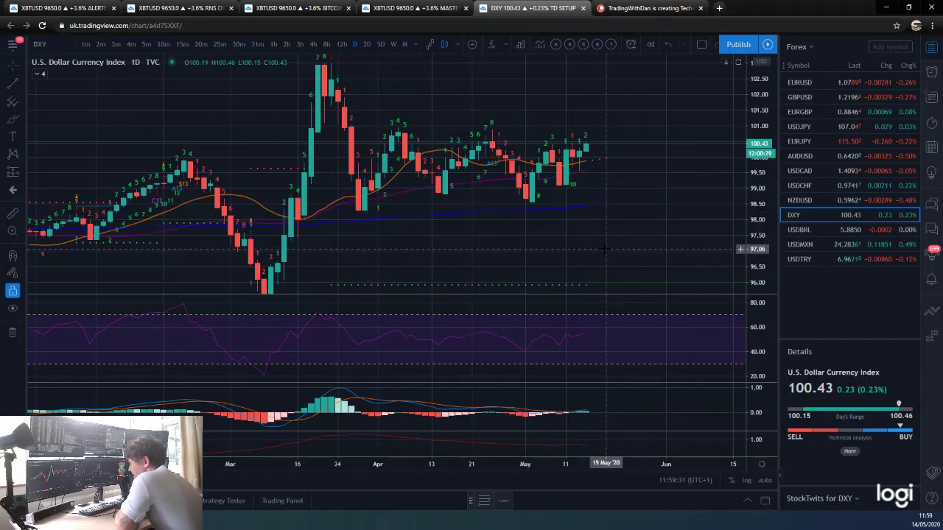
{"action": "scroll", "coordinate": [599, 247], "scroll_direction": "down", "scroll_amount": 3}
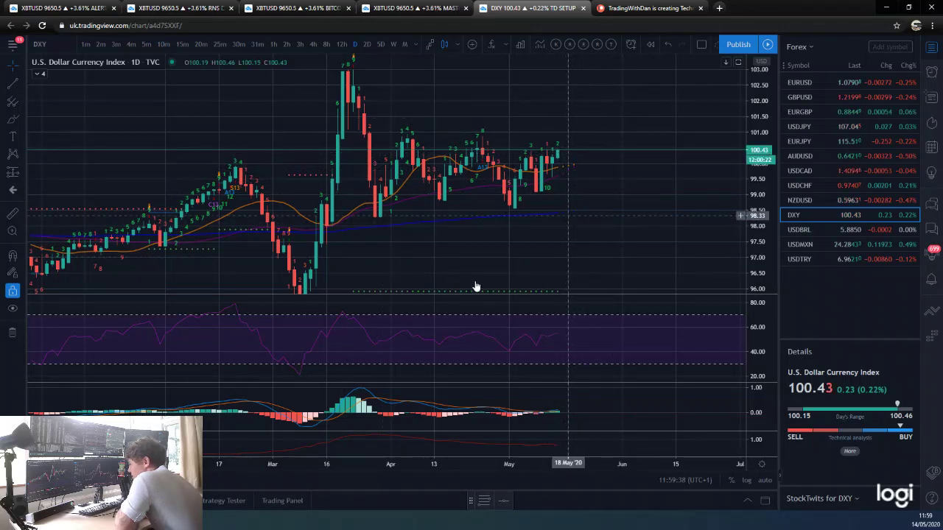
{"action": "scroll", "coordinate": [476, 286], "scroll_direction": "down", "scroll_amount": 3}
{"action": "scroll", "coordinate": [496, 154], "scroll_direction": "up", "scroll_amount": 1}
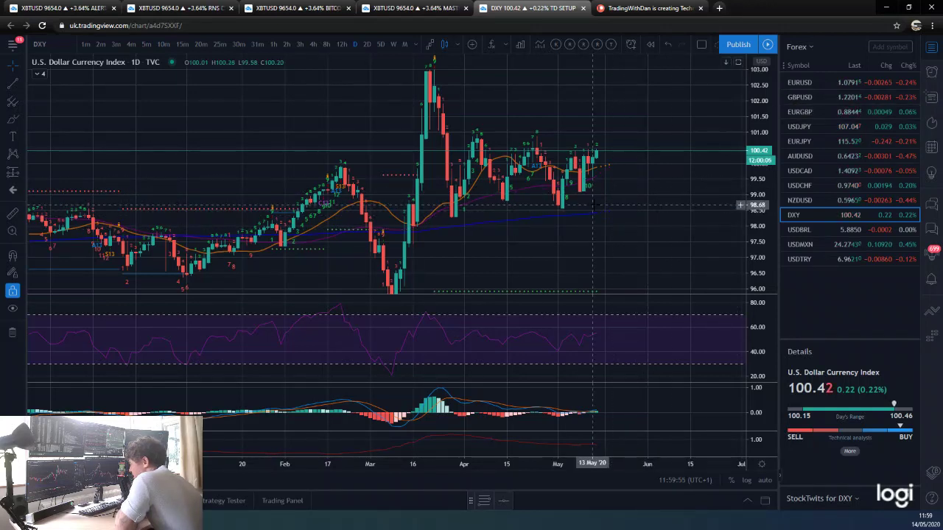
{"action": "scroll", "coordinate": [593, 205], "scroll_direction": "up", "scroll_amount": 3}
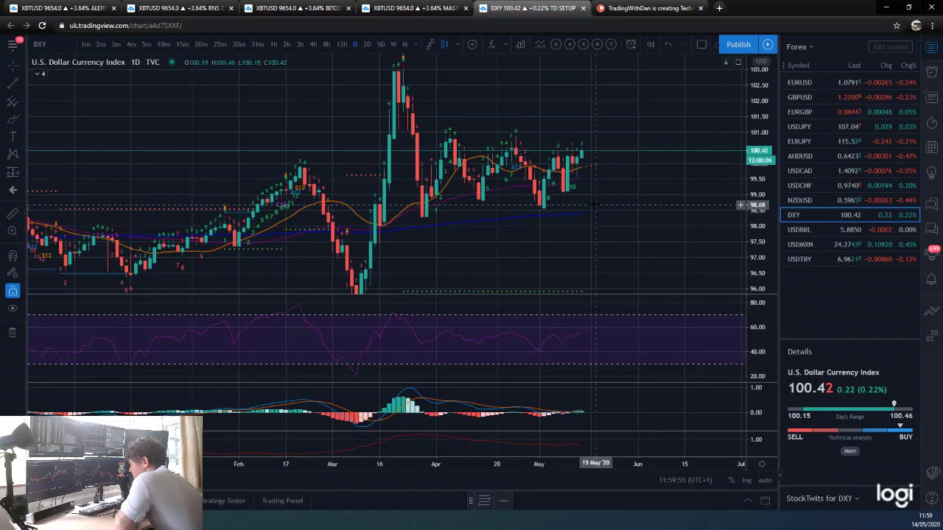
Step the DXY chart down through the 12-hour and 8-hour intervals to the 4-hour interval.
{"action": "left_click", "coordinate": [341, 46]}
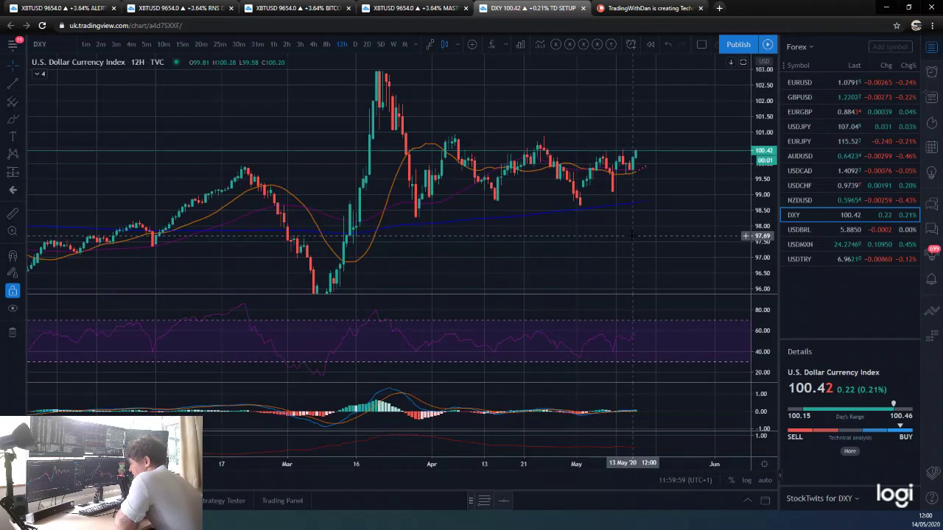
{"action": "left_click", "coordinate": [328, 45]}
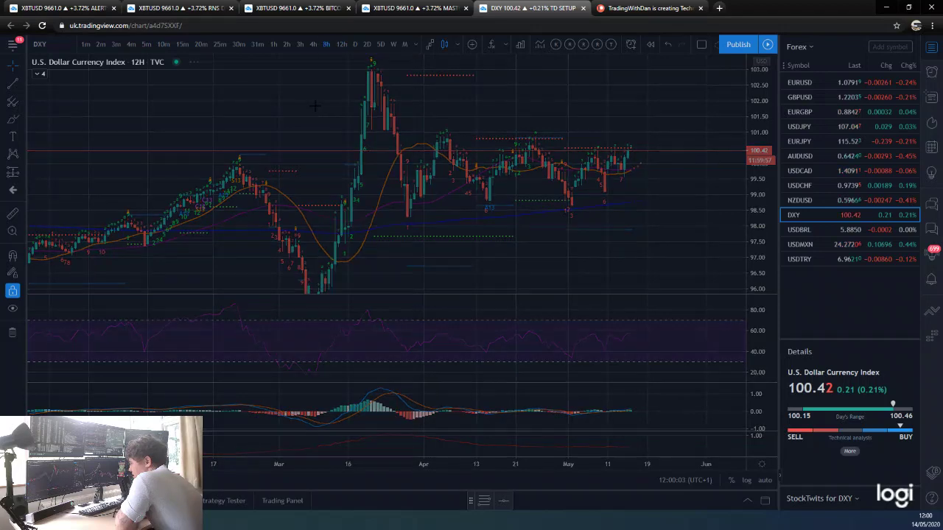
{"action": "left_click", "coordinate": [312, 49]}
Stretch the 4-hour DXY price scale and examine the candles from late April to 14 May.
{"action": "scroll", "coordinate": [685, 254], "scroll_direction": "down", "scroll_amount": 3}
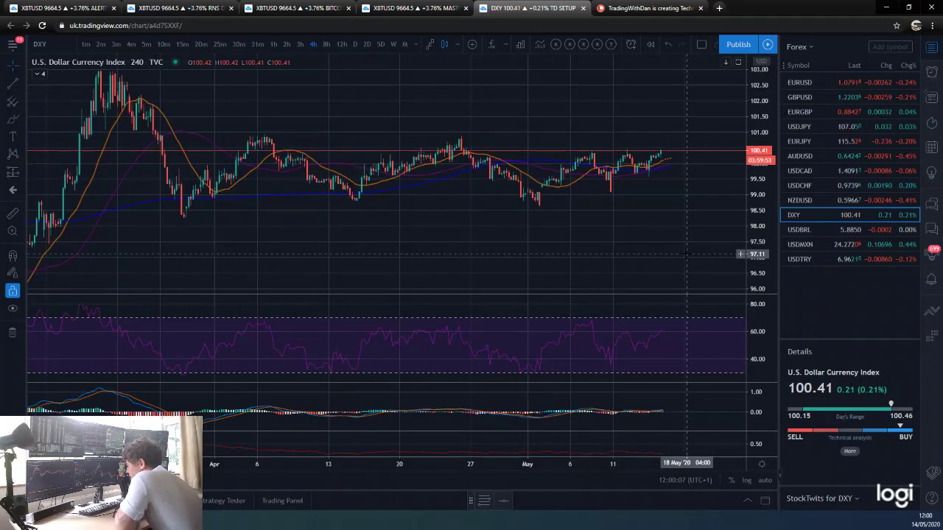
{"action": "scroll", "coordinate": [682, 253], "scroll_direction": "up", "scroll_amount": 2}
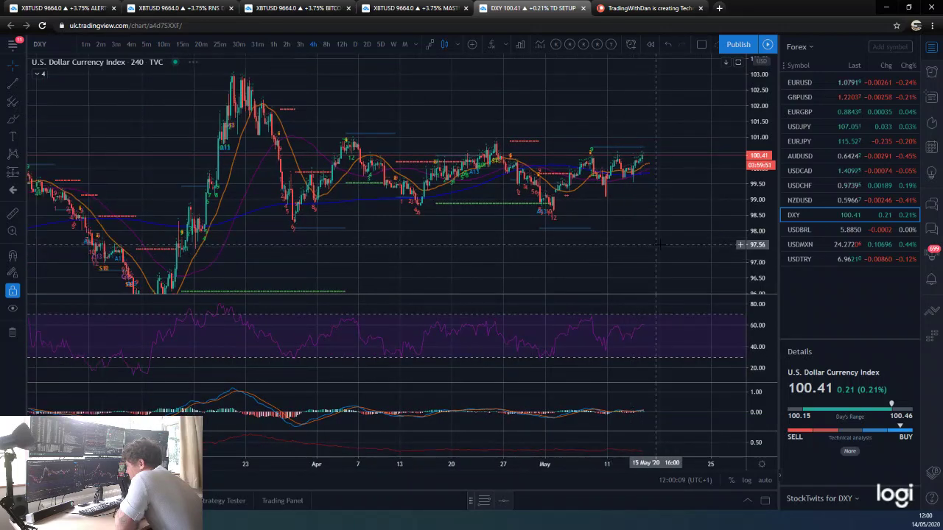
{"action": "scroll", "coordinate": [655, 249], "scroll_direction": "up", "scroll_amount": 2}
{"action": "left_click_drag", "start_coordinate": [756, 251], "coordinate": [756, 140]}
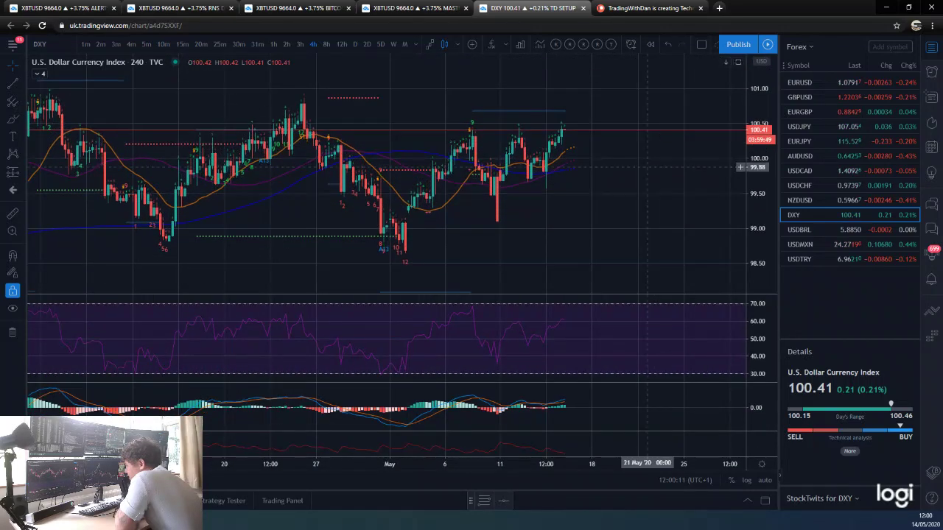
{"action": "left_click_drag", "start_coordinate": [666, 165], "coordinate": [673, 184]}
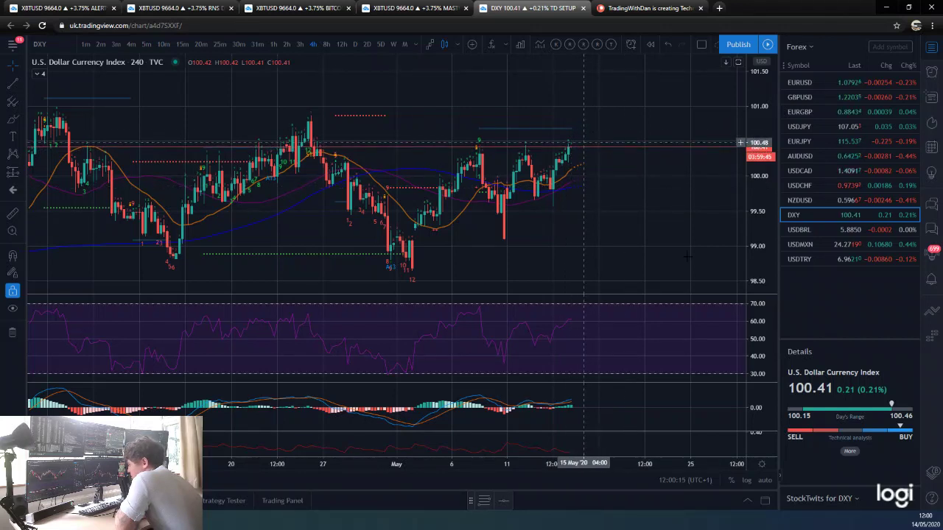
{"action": "scroll", "coordinate": [584, 143], "scroll_direction": "up", "scroll_amount": 2}
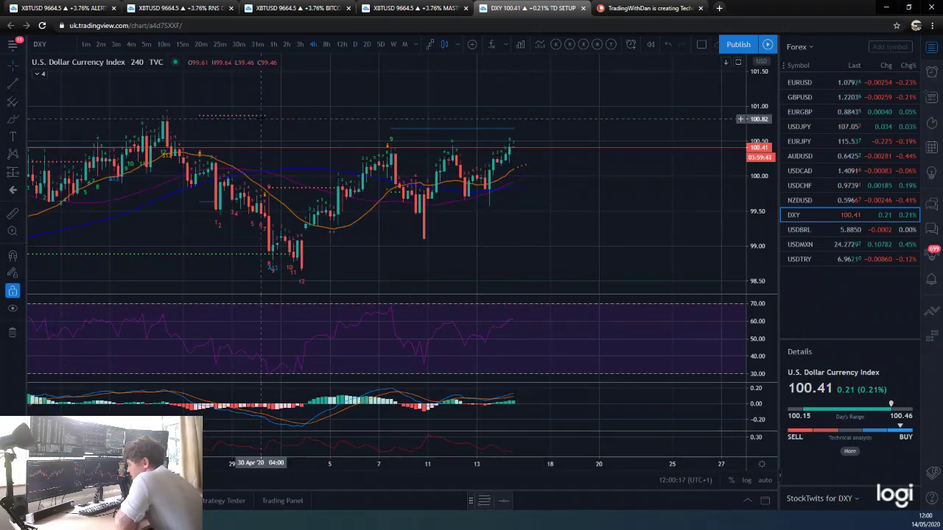
{"action": "scroll", "coordinate": [268, 88], "scroll_direction": "down", "scroll_amount": 1}
Switch the DXY chart to the 1-hour interval and rescale it to examine the late April to mid-May moves.
{"action": "left_click", "coordinate": [276, 46]}
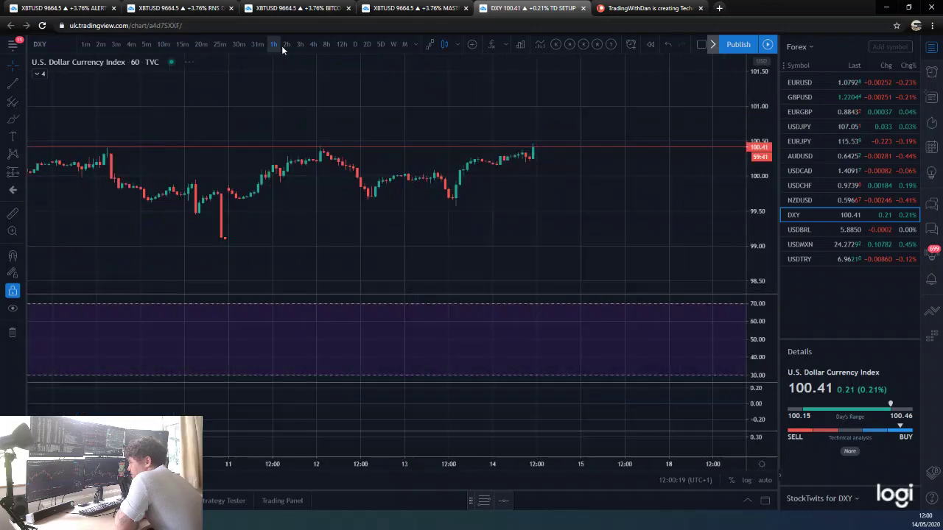
{"action": "scroll", "coordinate": [567, 245], "scroll_direction": "down", "scroll_amount": 2}
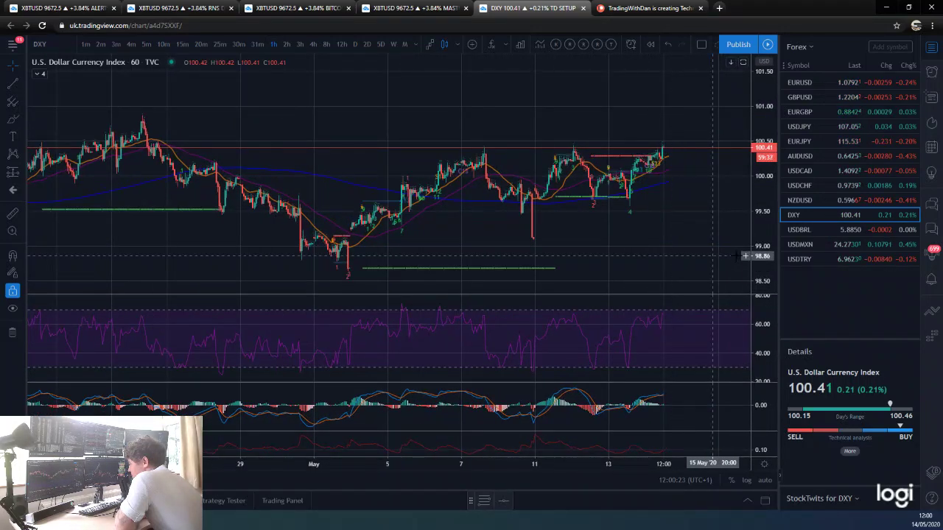
{"action": "left_click_drag", "start_coordinate": [763, 224], "coordinate": [735, 253]}
{"action": "scroll", "coordinate": [736, 253], "scroll_direction": "down", "scroll_amount": 4}
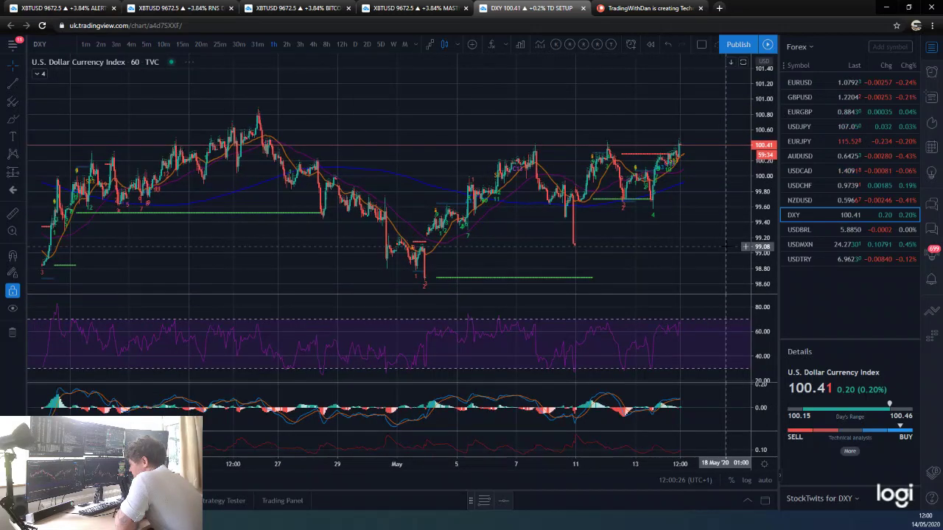
Return the DXY chart to the 4-hour interval with automatic price scaling and examine the March to May range.
{"action": "left_click", "coordinate": [315, 46]}
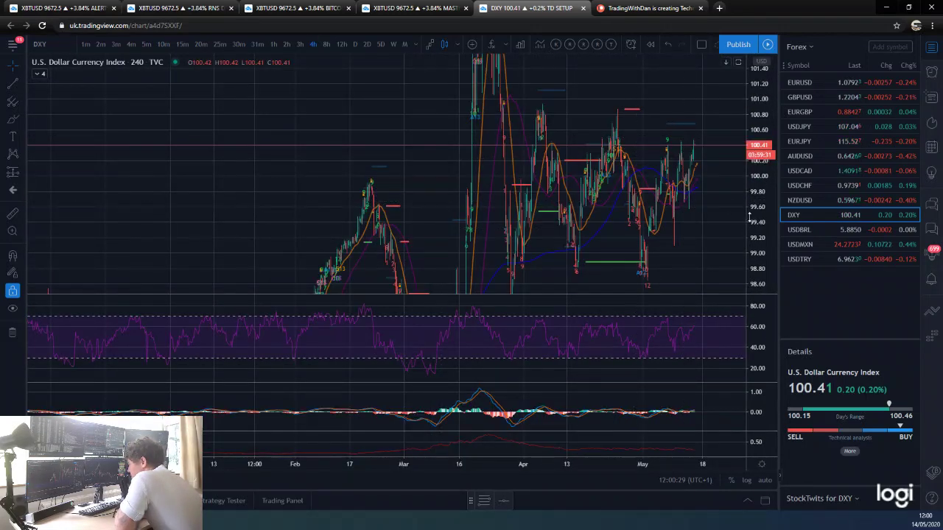
{"action": "scroll", "coordinate": [648, 232], "scroll_direction": "up", "scroll_amount": 5}
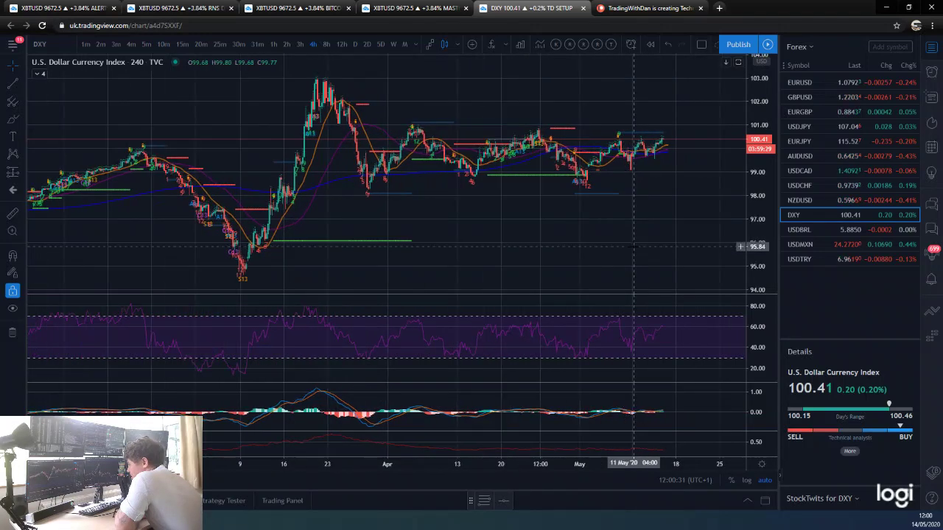
{"action": "scroll", "coordinate": [554, 240], "scroll_direction": "down", "scroll_amount": 3}
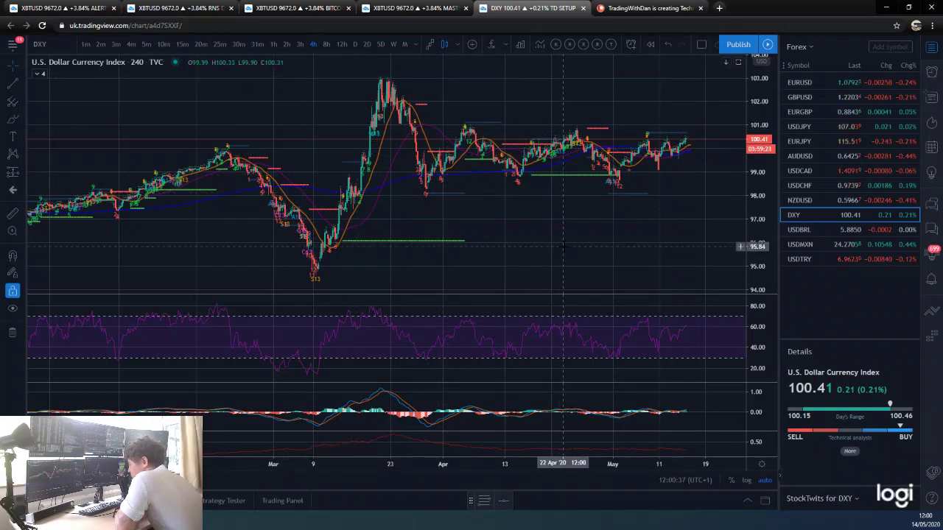
{"action": "scroll", "coordinate": [516, 81], "scroll_direction": "up", "scroll_amount": 1}
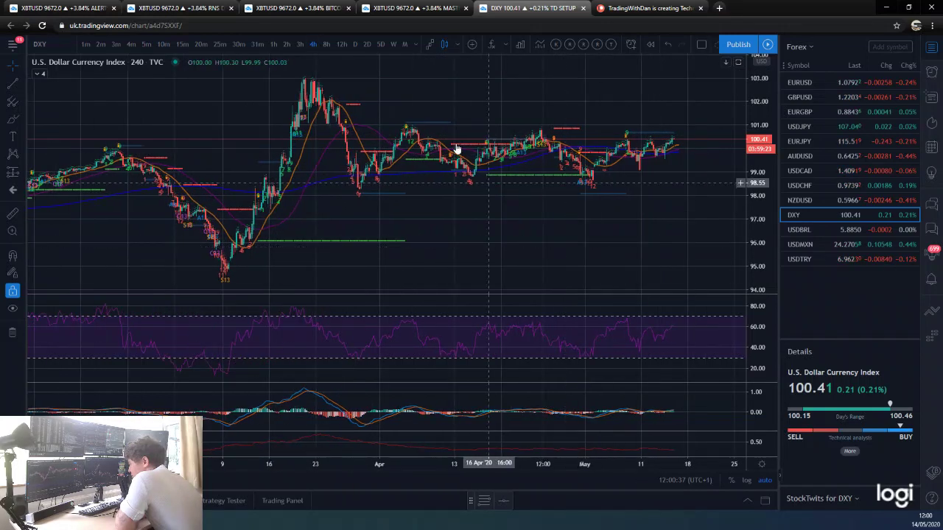
Switch the DXY chart to the weekly and then the daily interval, and examine the price action from September 2019 to May 2020.
{"action": "left_click", "coordinate": [394, 45]}
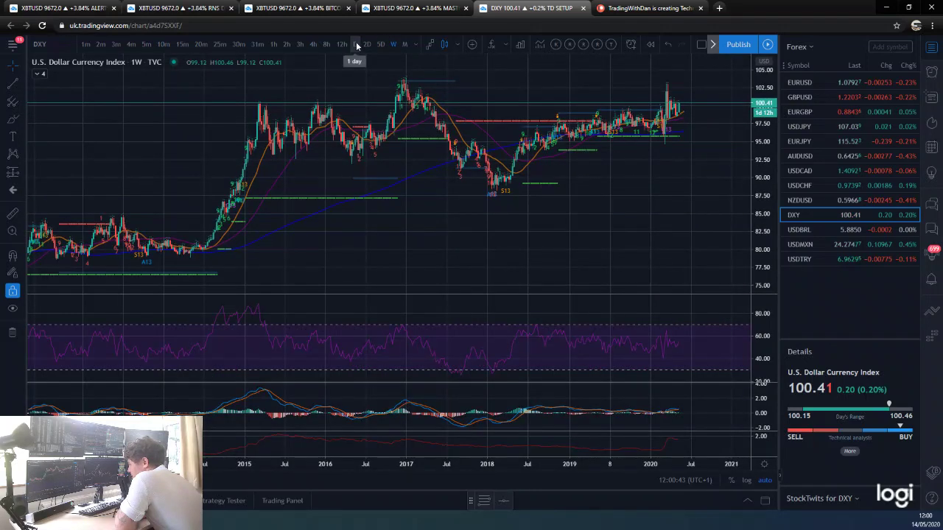
{"action": "left_click", "coordinate": [355, 45]}
{"action": "scroll", "coordinate": [501, 158], "scroll_direction": "down", "scroll_amount": 3}
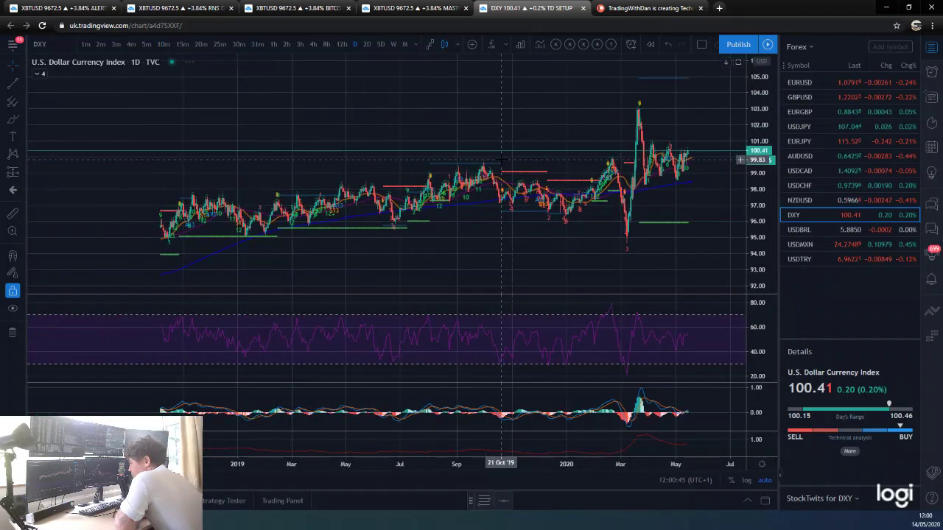
{"action": "scroll", "coordinate": [501, 157], "scroll_direction": "up", "scroll_amount": 3}
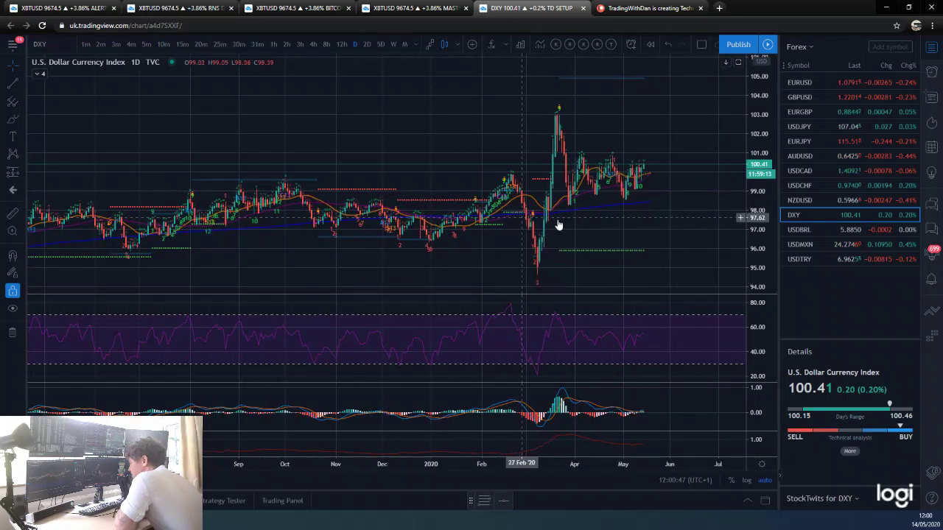
{"action": "left_click_drag", "start_coordinate": [650, 202], "coordinate": [663, 203]}
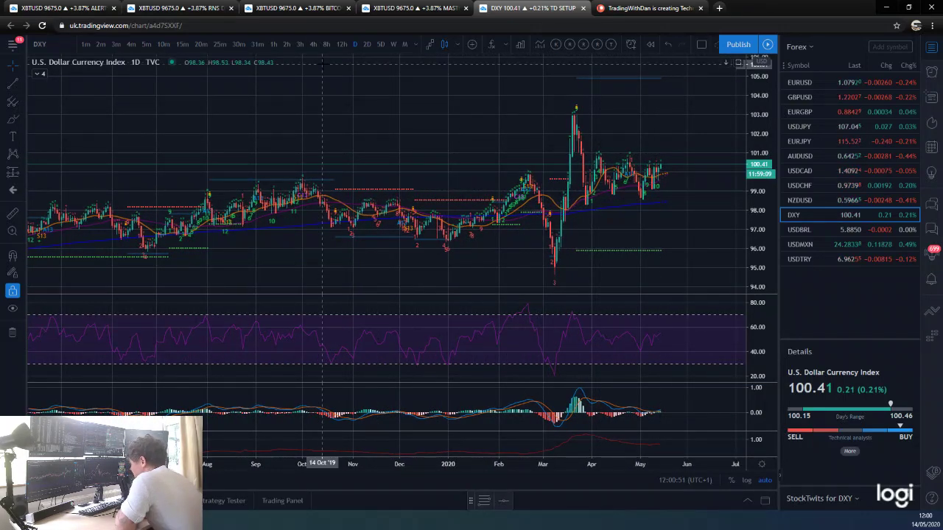
Open the USD/BRL daily chart from the watchlist and examine the candle counts of the March to May rally.
{"action": "left_click", "coordinate": [801, 230]}
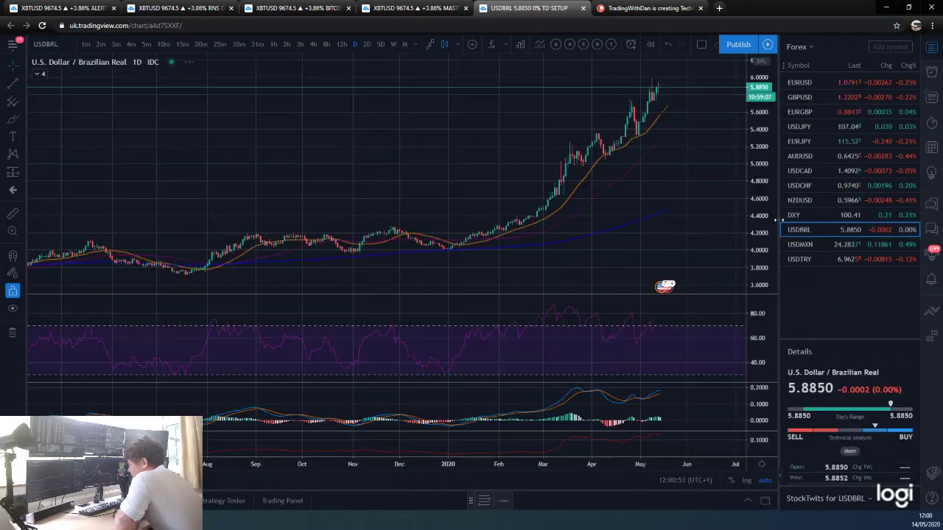
{"action": "scroll", "coordinate": [660, 221], "scroll_direction": "up", "scroll_amount": 2}
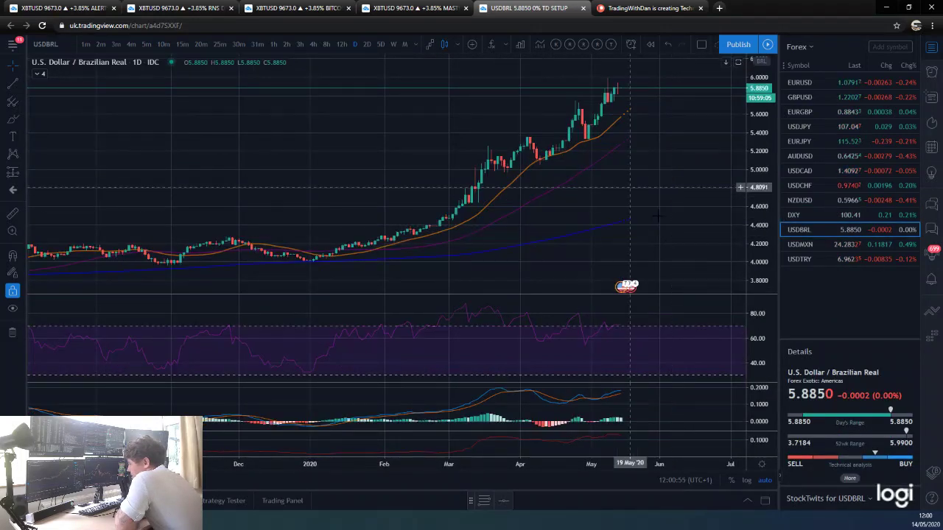
{"action": "scroll", "coordinate": [691, 193], "scroll_direction": "up", "scroll_amount": 4}
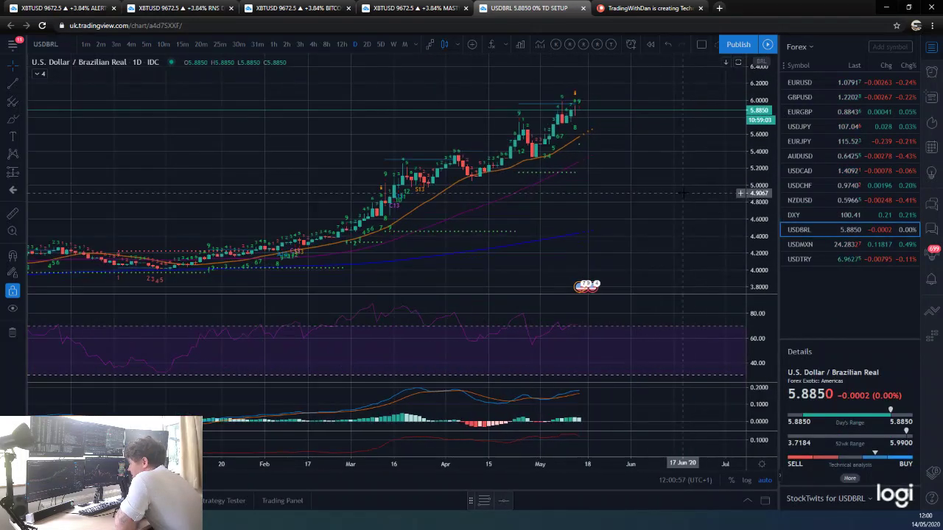
{"action": "scroll", "coordinate": [681, 173], "scroll_direction": "down", "scroll_amount": 3}
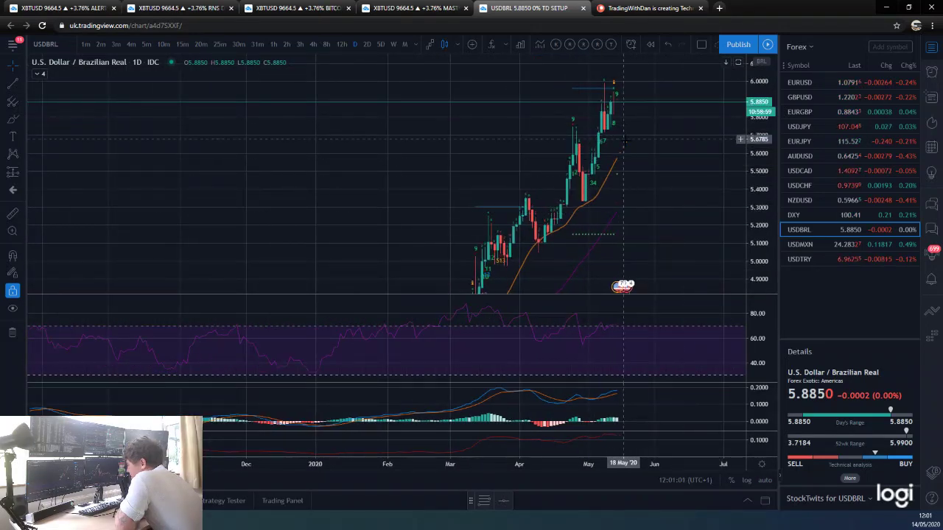
{"action": "scroll", "coordinate": [674, 210], "scroll_direction": "up", "scroll_amount": 5}
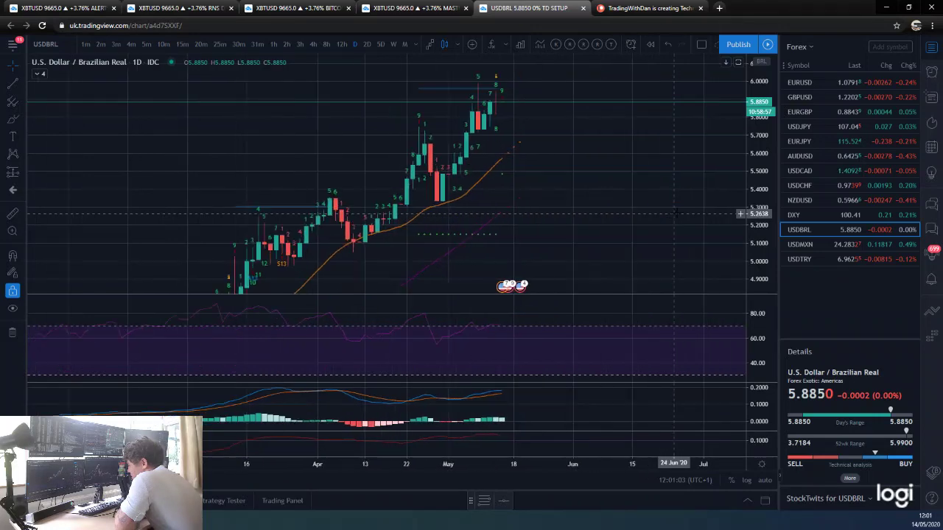
Compress the USD/BRL price scale and examine the longer uptrend from late 2019 to May 2020 with its moving averages.
{"action": "left_click_drag", "start_coordinate": [773, 251], "coordinate": [772, 286]}
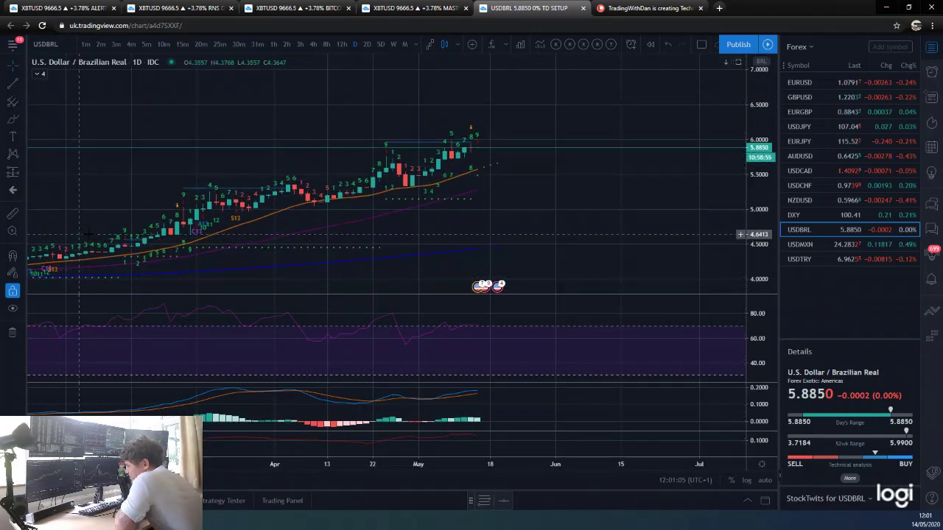
{"action": "scroll", "coordinate": [667, 193], "scroll_direction": "down", "scroll_amount": 5}
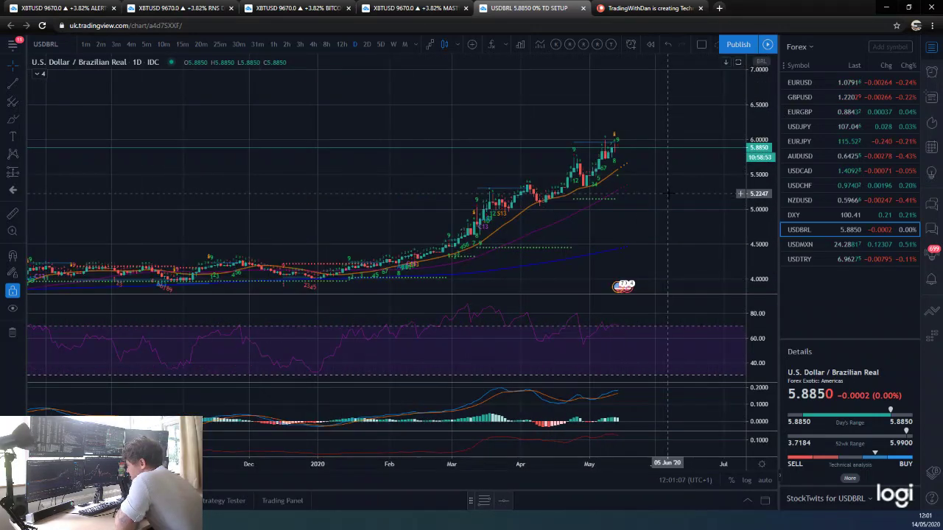
{"action": "scroll", "coordinate": [677, 193], "scroll_direction": "down", "scroll_amount": 2}
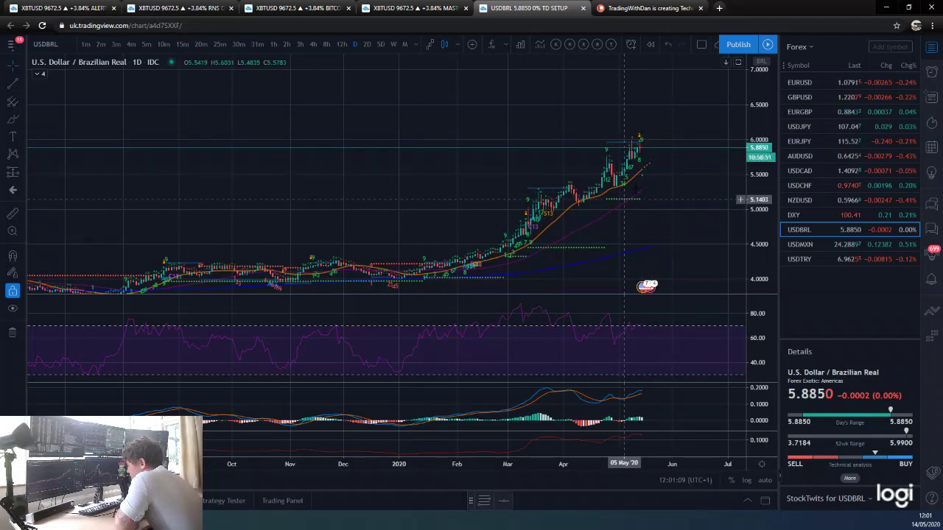
{"action": "scroll", "coordinate": [635, 203], "scroll_direction": "down", "scroll_amount": 2}
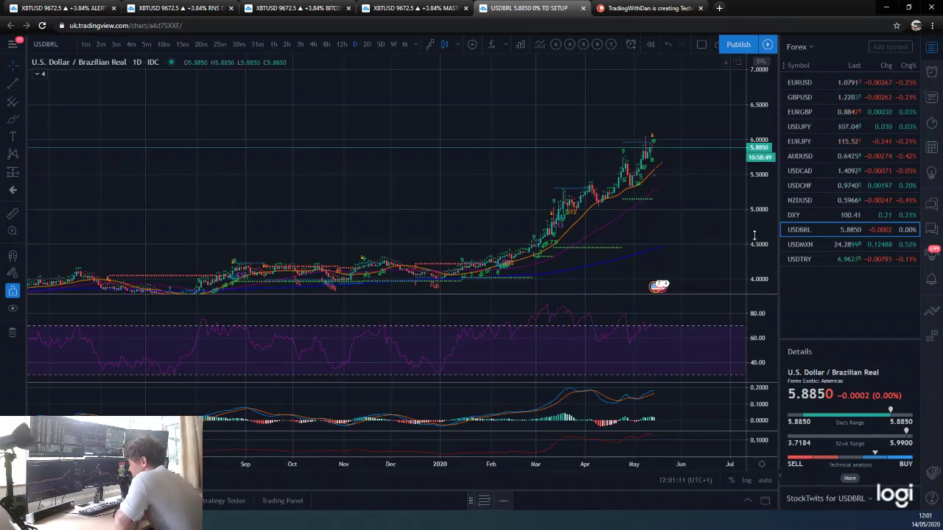
{"action": "mouse_move", "coordinate": [755, 235]}
{"action": "left_mouse_down"}
{"action": "mouse_move", "coordinate": [754, 216]}
{"action": "mouse_move", "coordinate": [753, 228]}
{"action": "left_mouse_up"}
{"action": "mouse_move", "coordinate": [674, 206]}
{"action": "left_mouse_down"}
{"action": "mouse_move", "coordinate": [675, 160]}
{"action": "mouse_move", "coordinate": [683, 190]}
{"action": "left_mouse_up"}
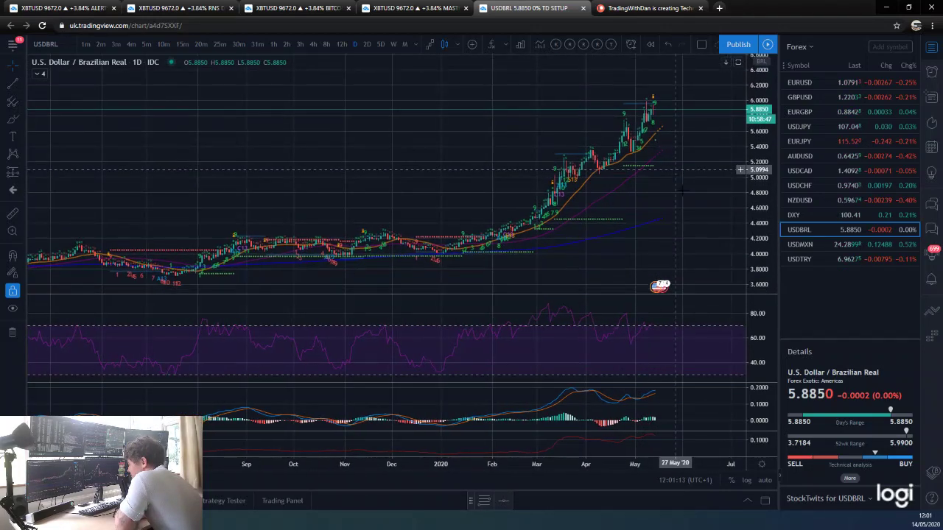
{"action": "scroll", "coordinate": [675, 169], "scroll_direction": "up", "scroll_amount": 4}
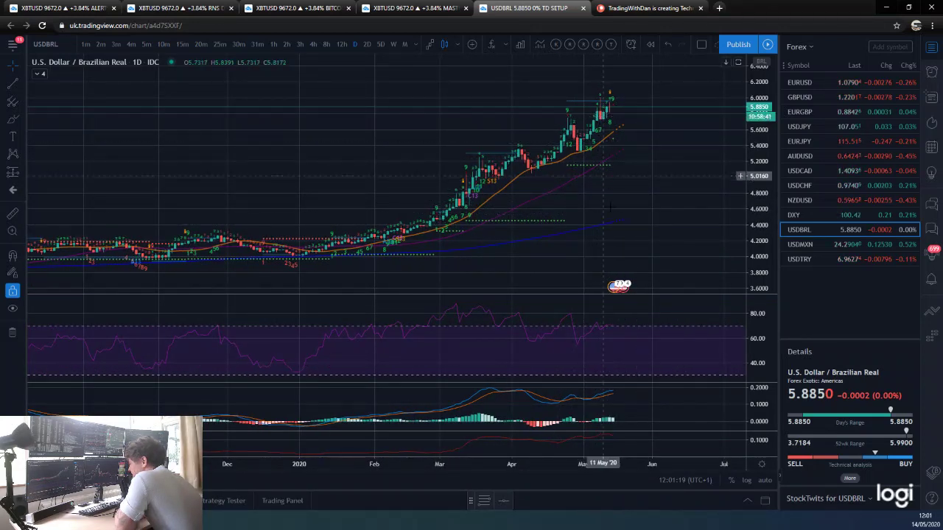
{"action": "scroll", "coordinate": [623, 208], "scroll_direction": "up", "scroll_amount": 1}
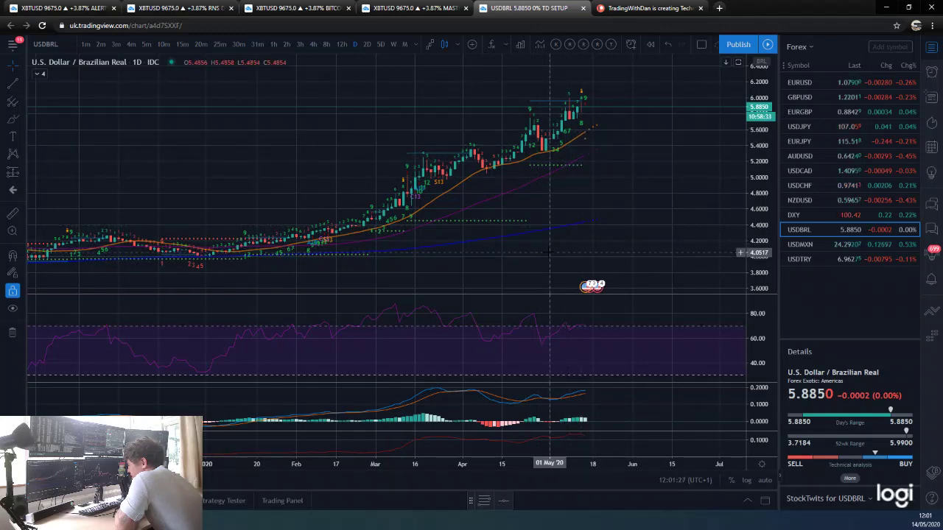
{"action": "scroll", "coordinate": [672, 216], "scroll_direction": "up", "scroll_amount": 2}
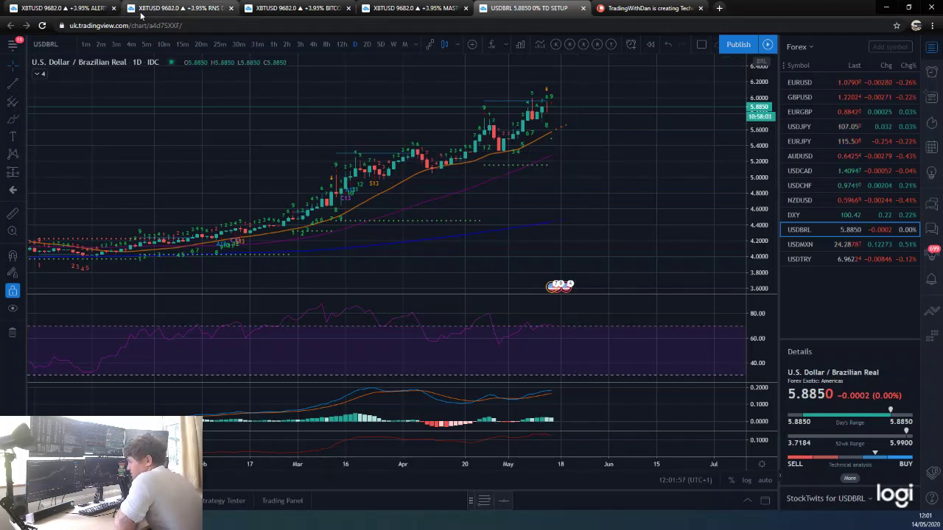
Open the EUR/USD daily chart and examine the price within the converging triangle drawn from mid-March.
{"action": "left_click", "coordinate": [813, 84]}
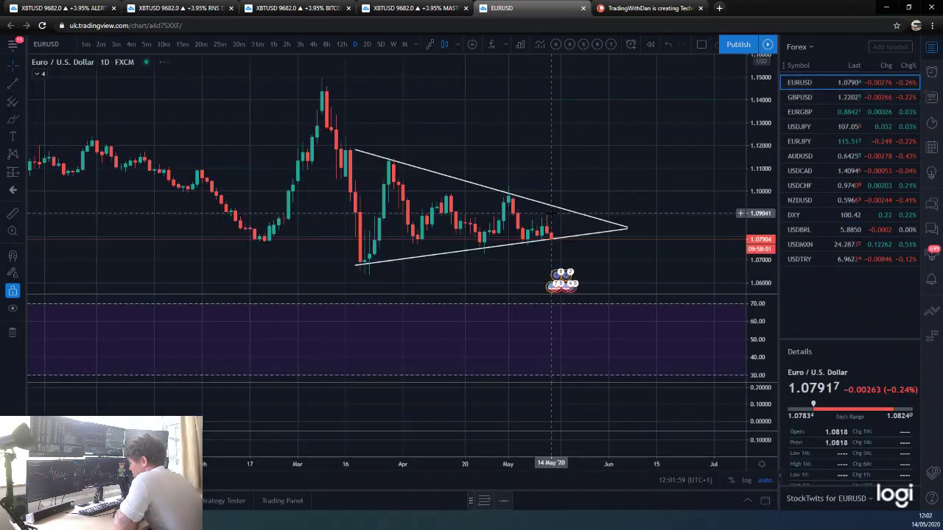
{"action": "scroll", "coordinate": [663, 250], "scroll_direction": "down", "scroll_amount": 2}
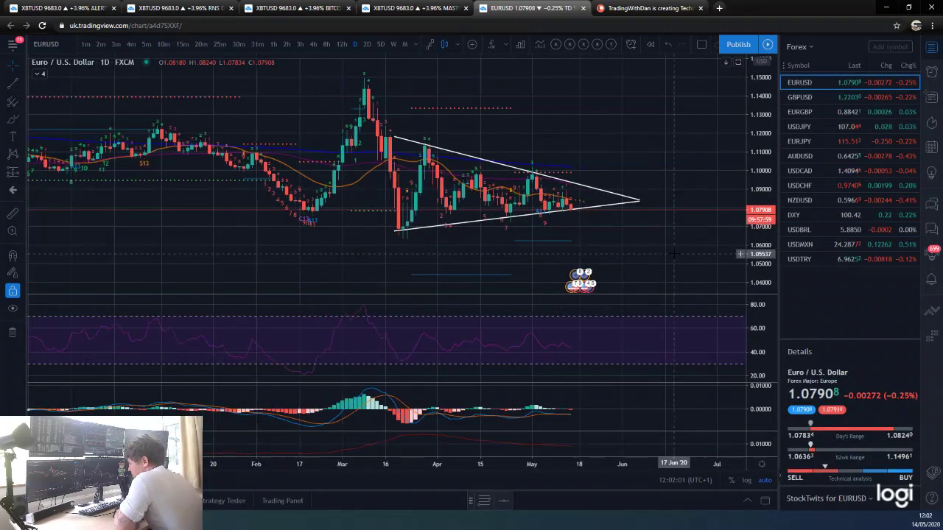
{"action": "scroll", "coordinate": [674, 253], "scroll_direction": "up", "scroll_amount": 1}
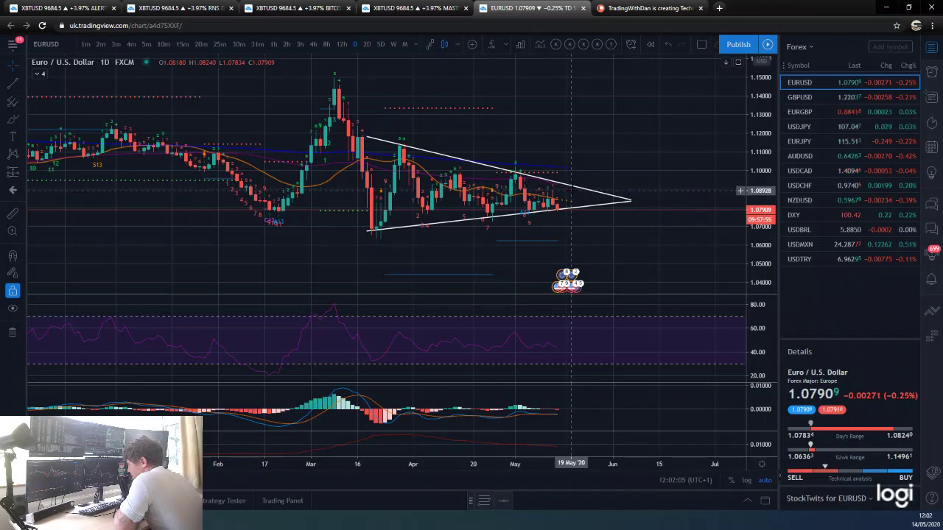
{"action": "scroll", "coordinate": [575, 198], "scroll_direction": "down", "scroll_amount": 2}
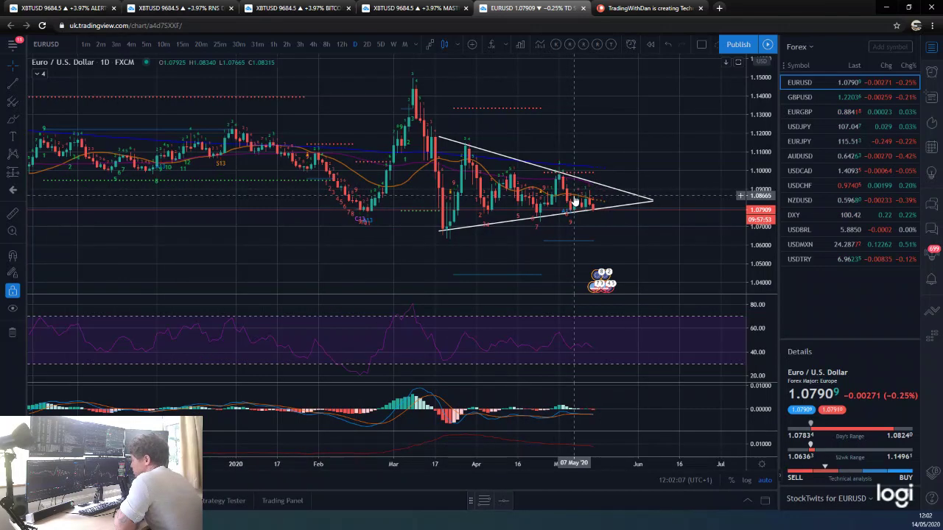
{"action": "scroll", "coordinate": [626, 252], "scroll_direction": "up", "scroll_amount": 2}
{"action": "scroll", "coordinate": [643, 249], "scroll_direction": "up", "scroll_amount": 3}
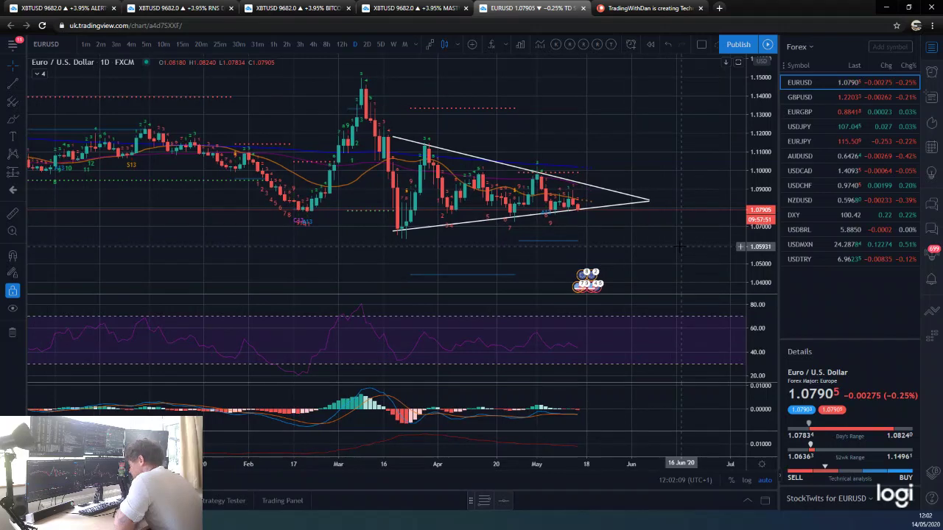
{"action": "scroll", "coordinate": [689, 249], "scroll_direction": "down", "scroll_amount": 2}
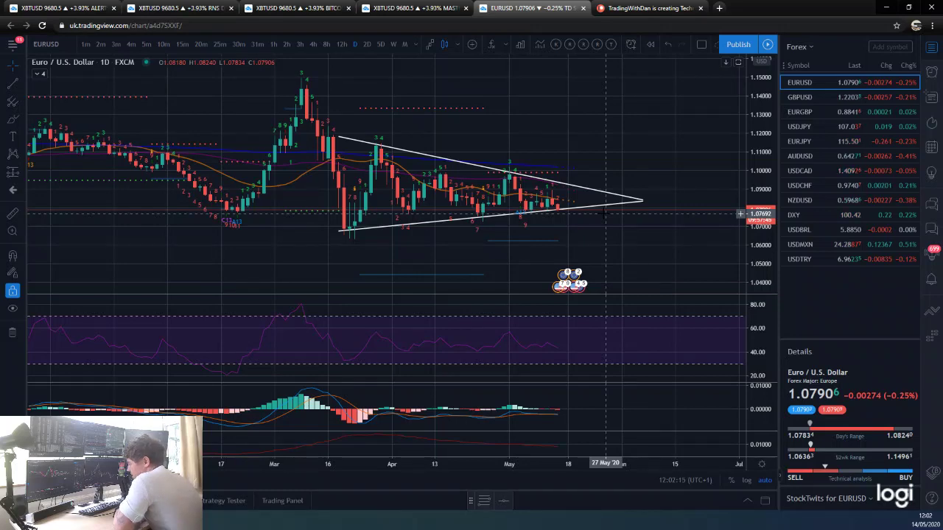
{"action": "scroll", "coordinate": [606, 214], "scroll_direction": "down", "scroll_amount": 5}
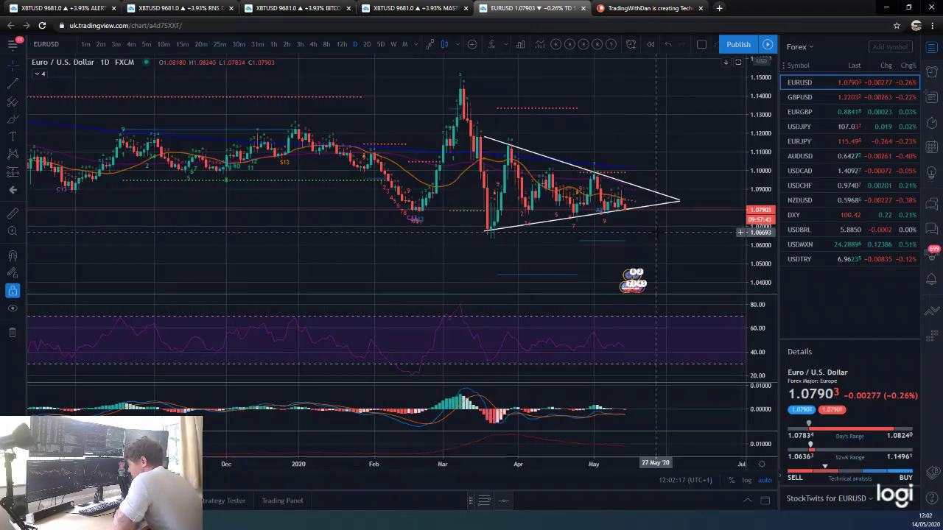
Compress the EUR/USD price scale and switch to the weekly interval to examine the triangle against the wider trend.
{"action": "left_click_drag", "start_coordinate": [771, 140], "coordinate": [771, 235]}
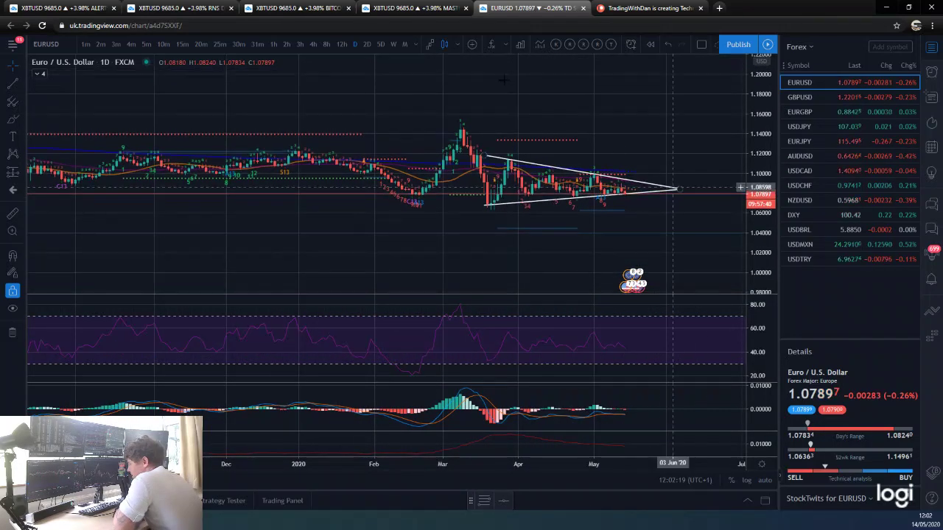
{"action": "left_click", "coordinate": [395, 45]}
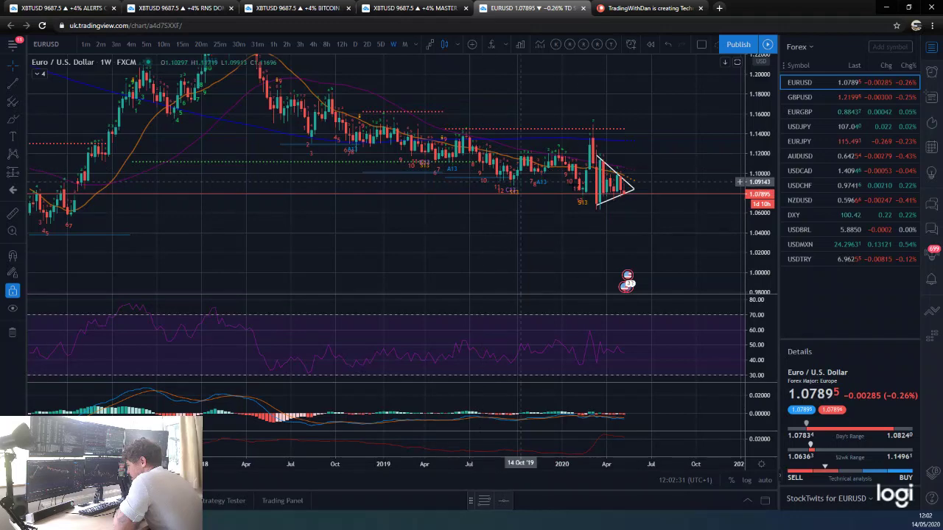
{"action": "scroll", "coordinate": [648, 240], "scroll_direction": "up", "scroll_amount": 4}
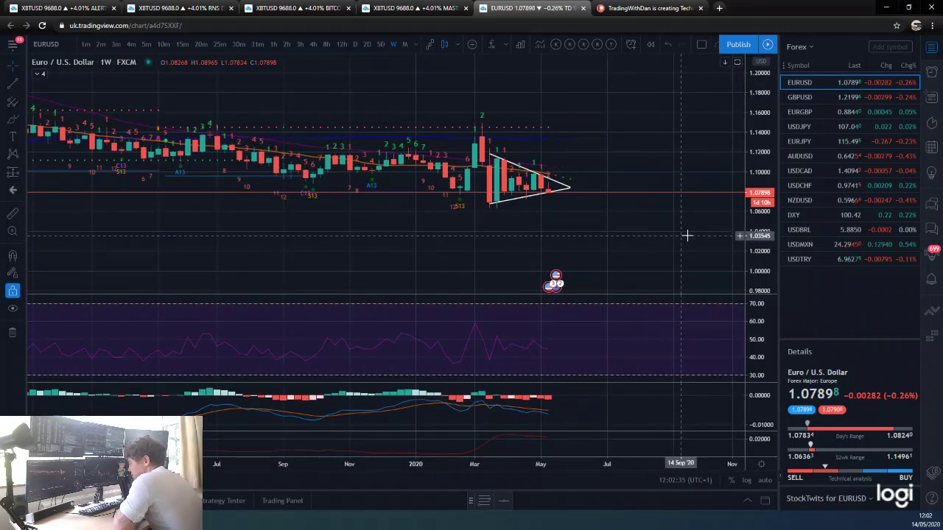
{"action": "left_click_drag", "start_coordinate": [687, 236], "coordinate": [719, 231]}
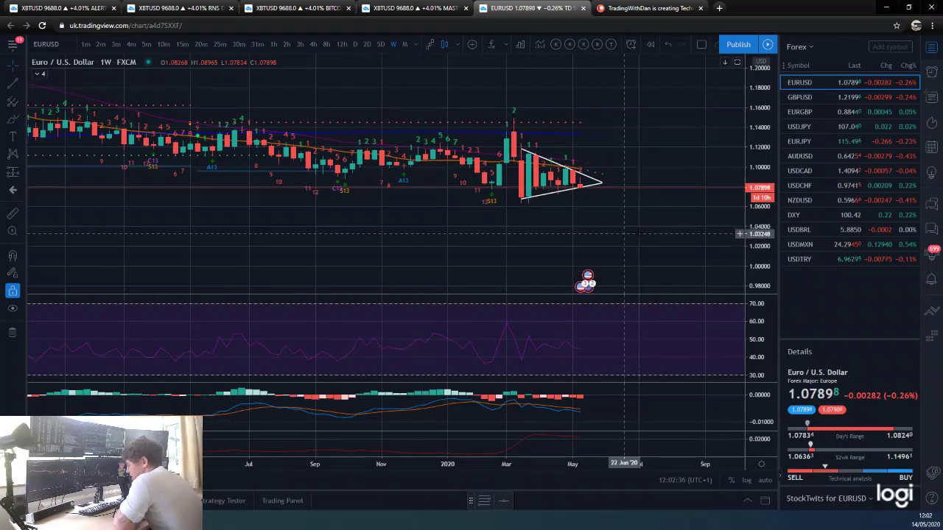
Return the EUR/USD chart to the daily interval and examine the latest candles near the triangle's lower trendline.
{"action": "left_click", "coordinate": [356, 45]}
{"action": "scroll", "coordinate": [661, 239], "scroll_direction": "up", "scroll_amount": 5}
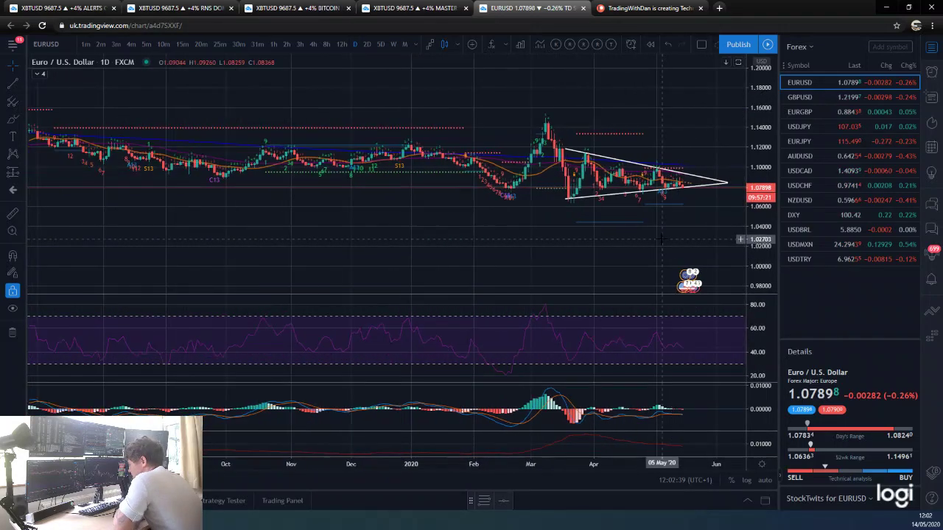
{"action": "scroll", "coordinate": [661, 240], "scroll_direction": "down", "scroll_amount": 4}
{"action": "scroll", "coordinate": [543, 236], "scroll_direction": "up", "scroll_amount": 3}
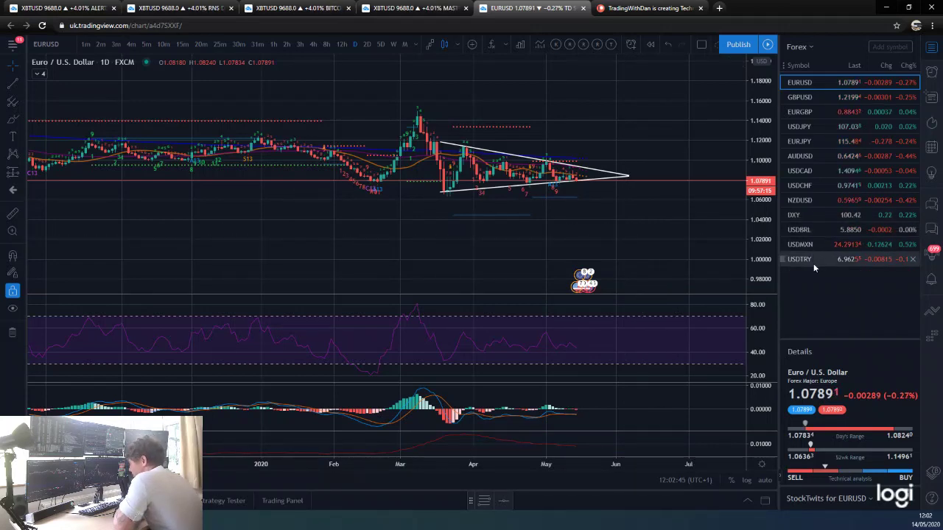
Open the EUR/JPY chart and go through its daily, weekly and monthly intervals to examine the recent candle counts.
{"action": "left_click", "coordinate": [829, 143]}
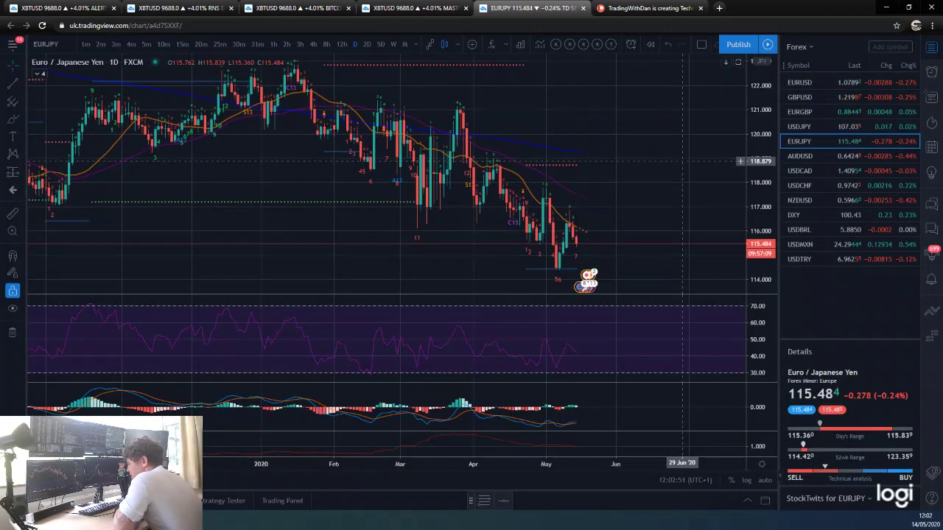
{"action": "left_click", "coordinate": [393, 44]}
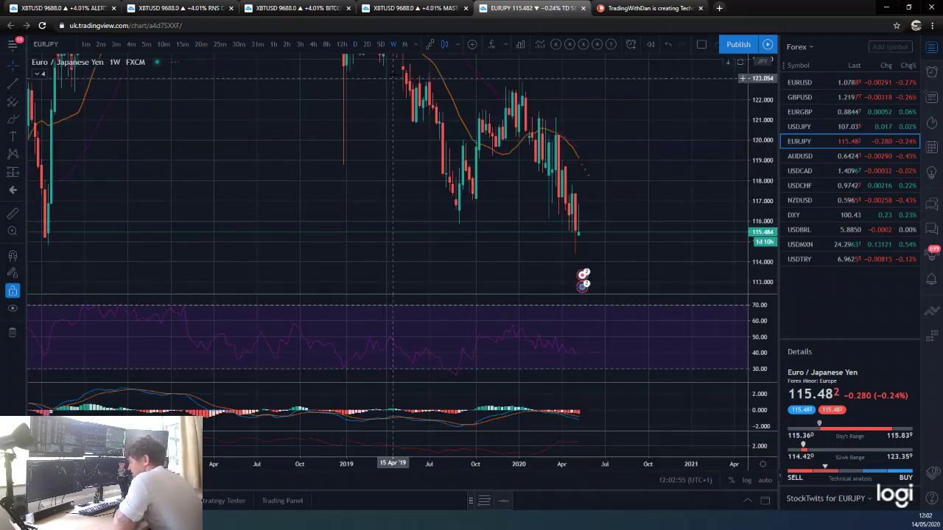
{"action": "scroll", "coordinate": [497, 169], "scroll_direction": "up", "scroll_amount": 5}
{"action": "left_click_drag", "start_coordinate": [497, 169], "coordinate": [598, 186]}
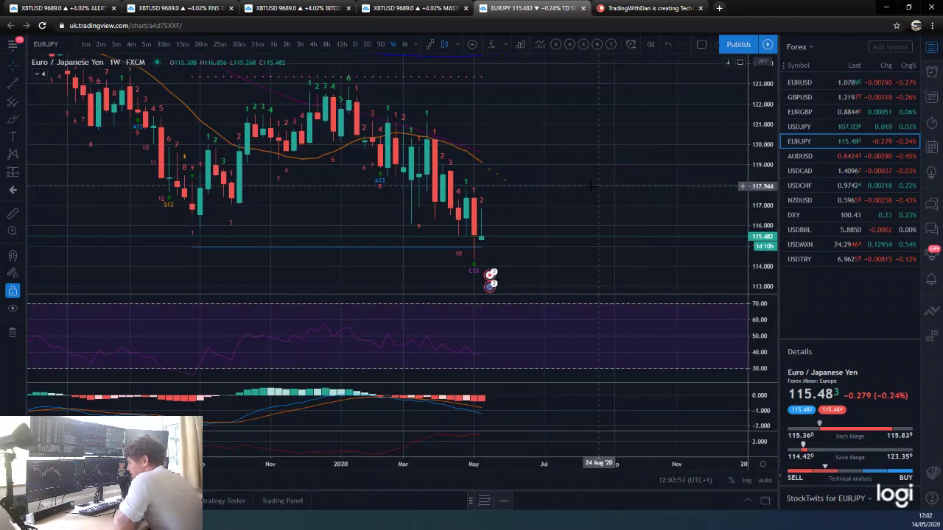
{"action": "left_click", "coordinate": [406, 45]}
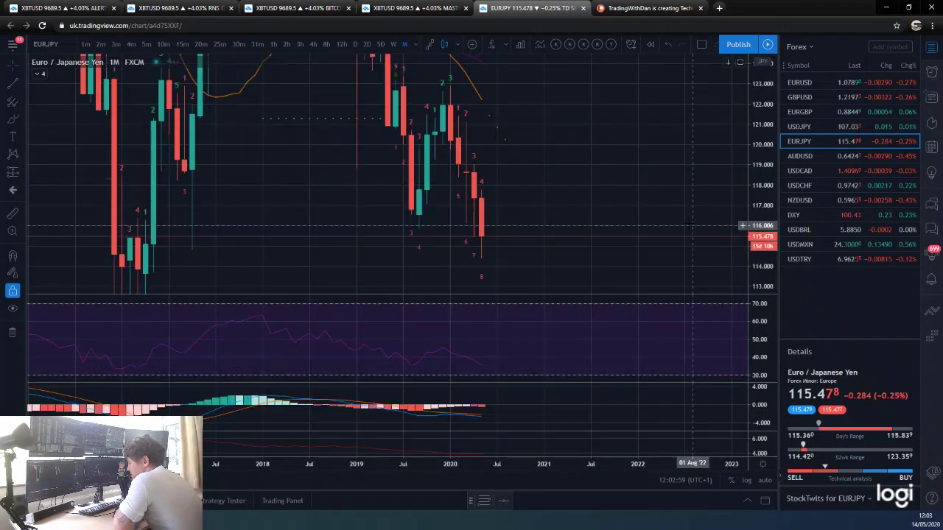
{"action": "scroll", "coordinate": [685, 221], "scroll_direction": "up", "scroll_amount": 5}
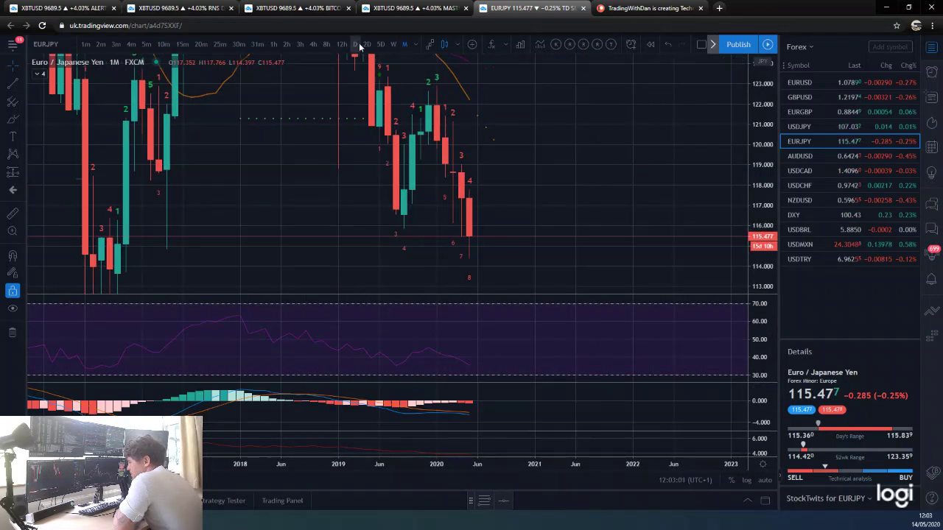
Return the EUR/JPY chart to the daily interval and examine the decline from February to mid-May.
{"action": "left_click", "coordinate": [355, 44]}
{"action": "left_click_drag", "start_coordinate": [770, 126], "coordinate": [770, 73]}
{"action": "left_click_drag", "start_coordinate": [638, 150], "coordinate": [710, 176]}
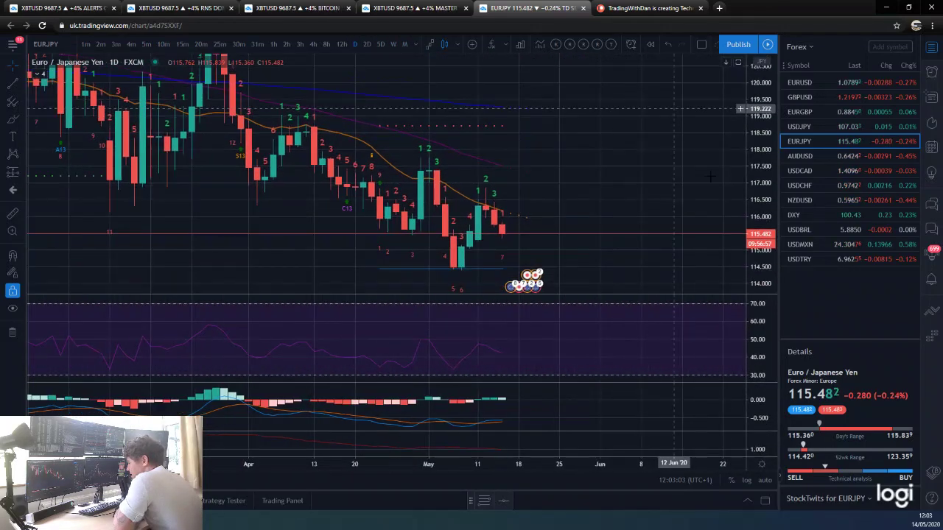
{"action": "scroll", "coordinate": [574, 213], "scroll_direction": "down", "scroll_amount": 5}
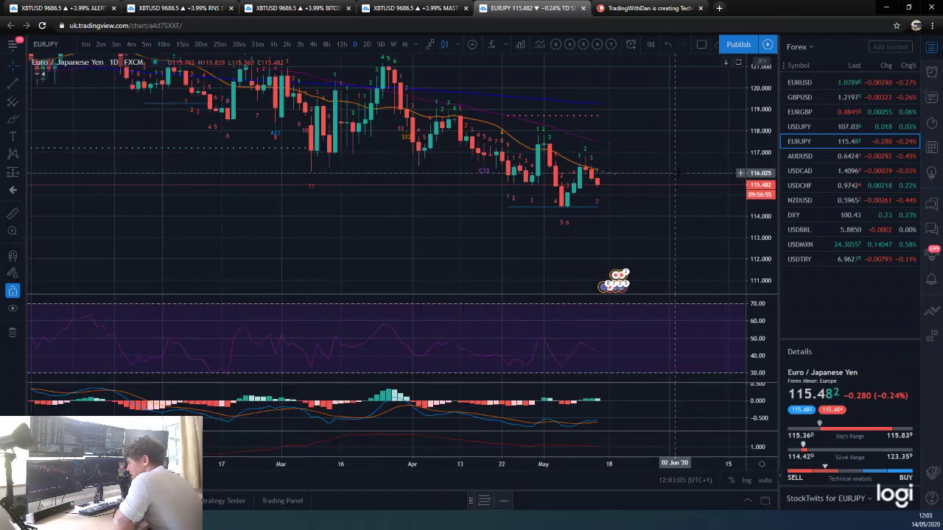
{"action": "left_click_drag", "start_coordinate": [697, 182], "coordinate": [658, 223]}
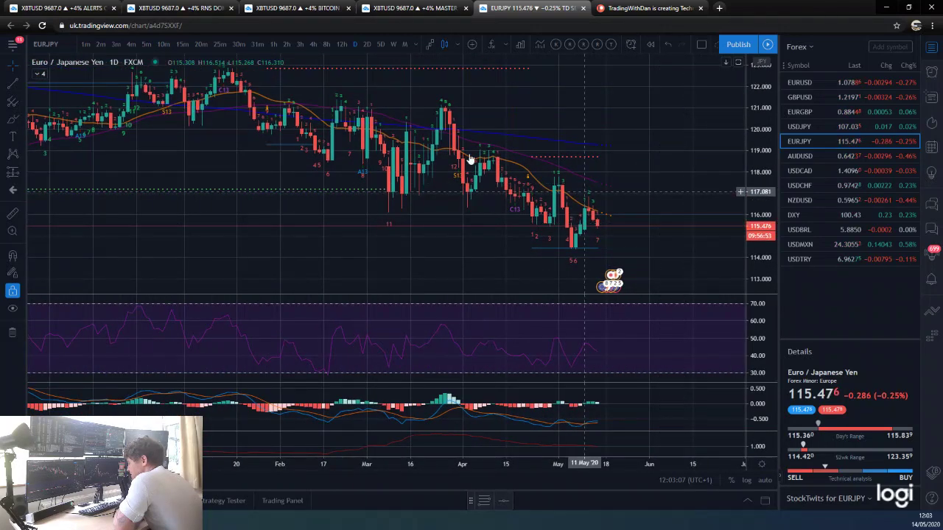
{"action": "scroll", "coordinate": [717, 230], "scroll_direction": "up", "scroll_amount": 2}
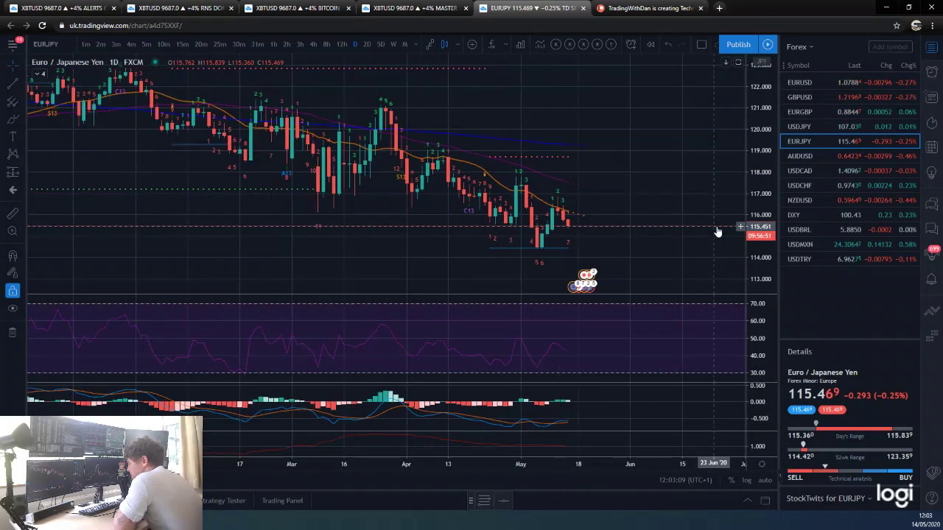
{"action": "scroll", "coordinate": [720, 230], "scroll_direction": "down", "scroll_amount": 3}
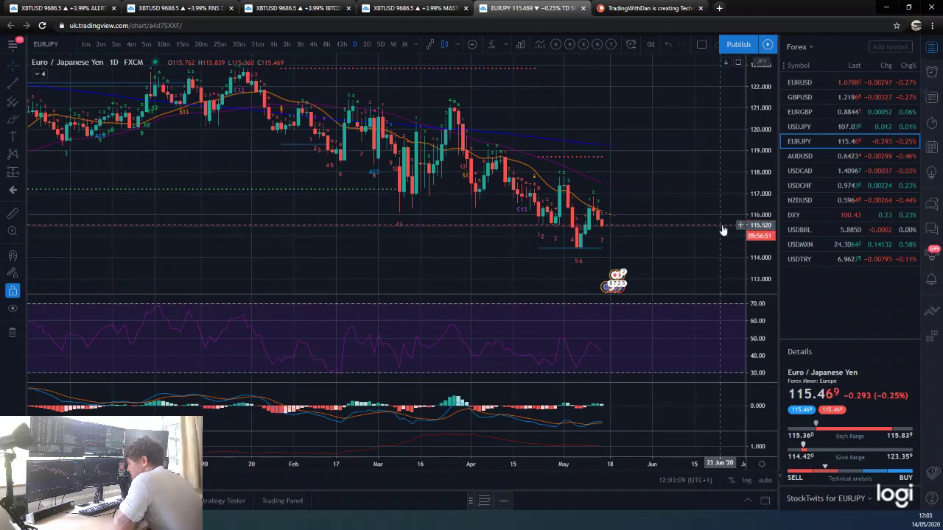
Switch the EUR/JPY chart to the 12-hour interval and examine the candle counts from January to May.
{"action": "left_click", "coordinate": [341, 44]}
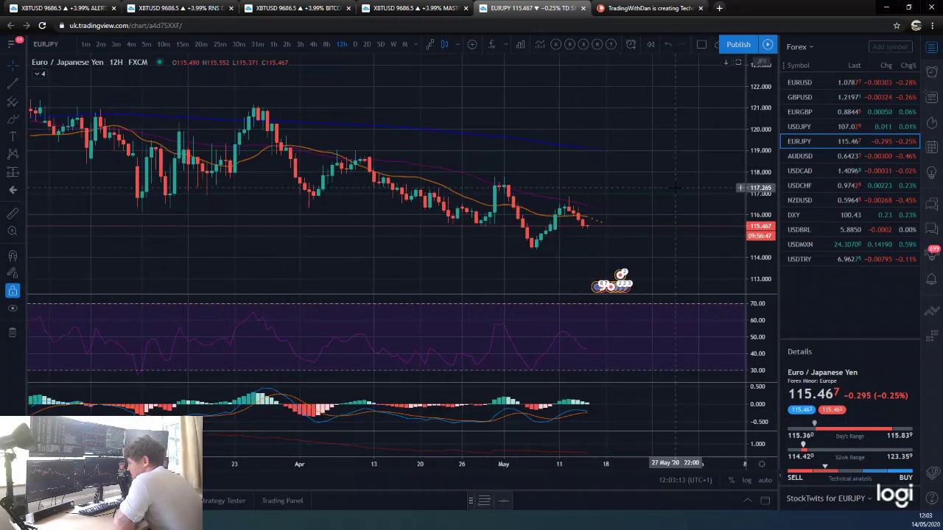
{"action": "scroll", "coordinate": [676, 190], "scroll_direction": "down", "scroll_amount": 4}
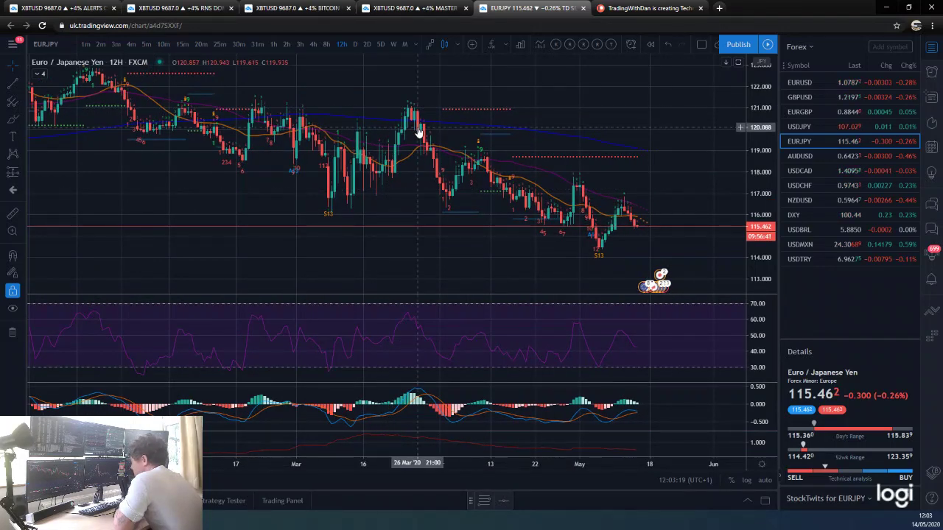
{"action": "scroll", "coordinate": [418, 131], "scroll_direction": "down", "scroll_amount": 2}
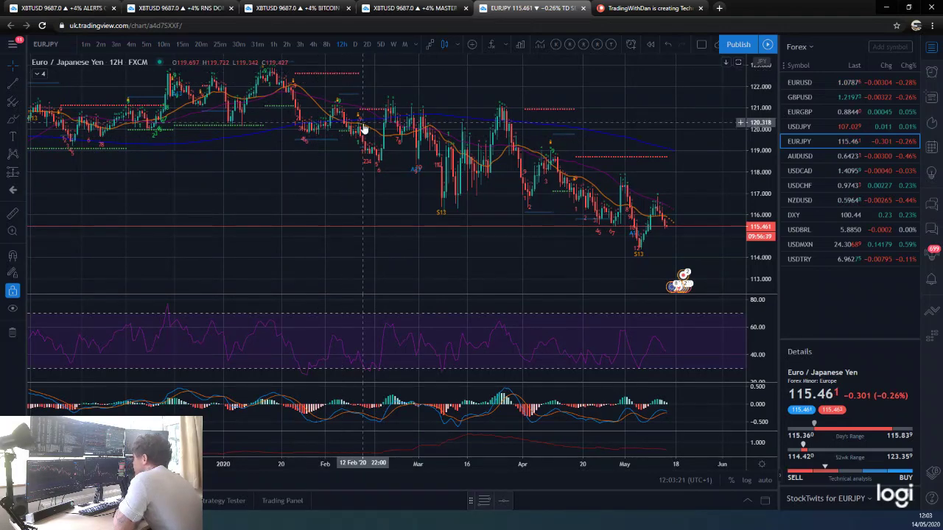
{"action": "scroll", "coordinate": [465, 221], "scroll_direction": "up", "scroll_amount": 2}
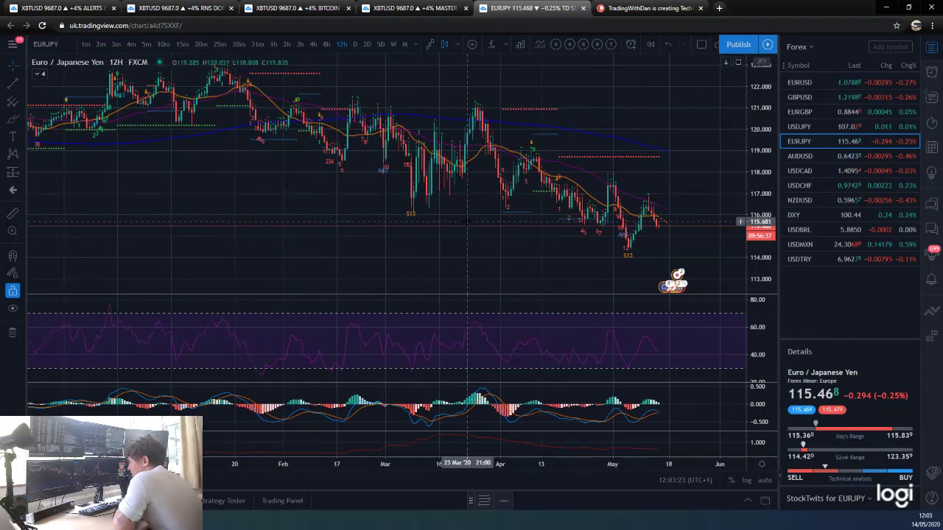
{"action": "scroll", "coordinate": [457, 230], "scroll_direction": "down", "scroll_amount": 1}
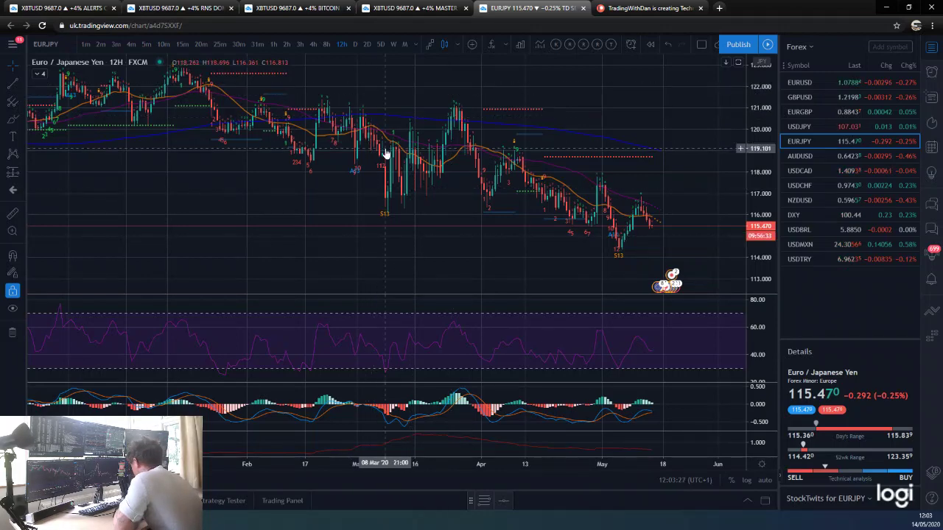
Step the EUR/JPY chart down through the 8-hour interval to 4-hour and examine the price action since March.
{"action": "left_click", "coordinate": [326, 45]}
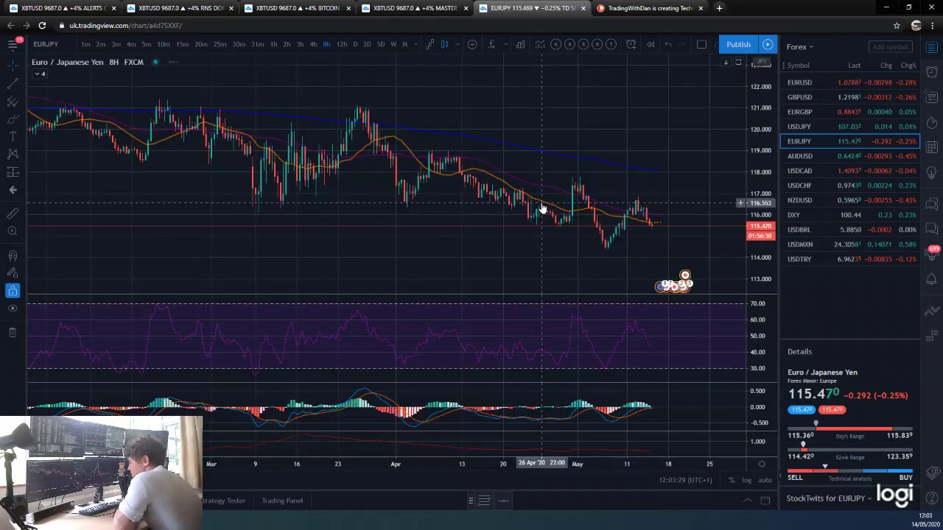
{"action": "left_click", "coordinate": [314, 44]}
{"action": "scroll", "coordinate": [540, 263], "scroll_direction": "down", "scroll_amount": 3}
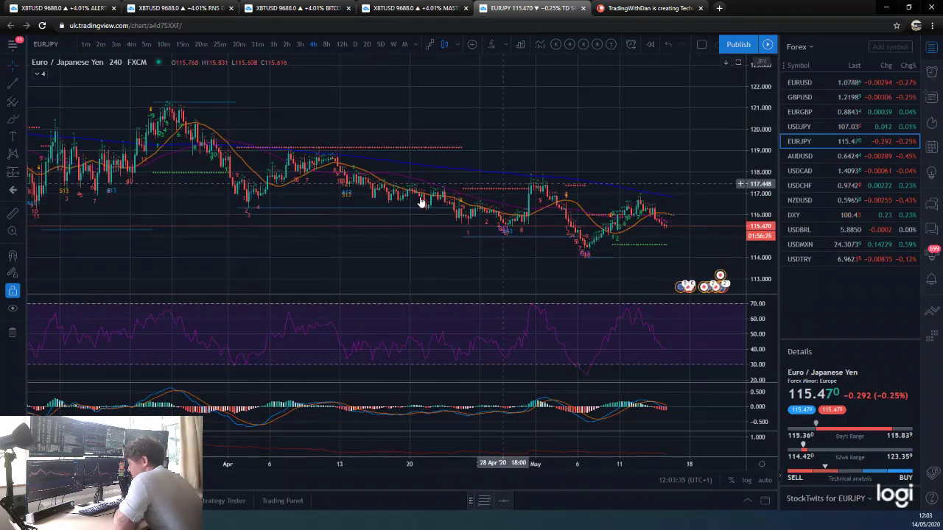
{"action": "scroll", "coordinate": [575, 255], "scroll_direction": "down", "scroll_amount": 2}
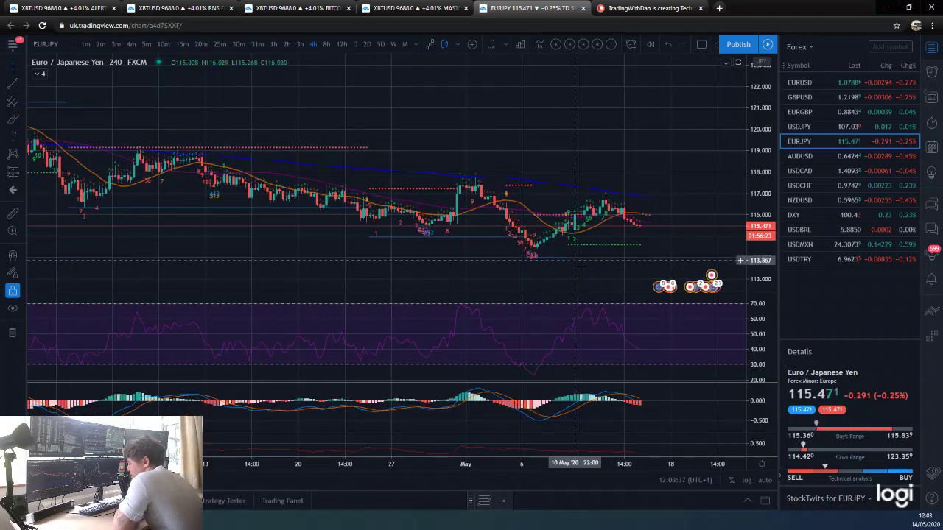
{"action": "scroll", "coordinate": [383, 231], "scroll_direction": "down", "scroll_amount": 2}
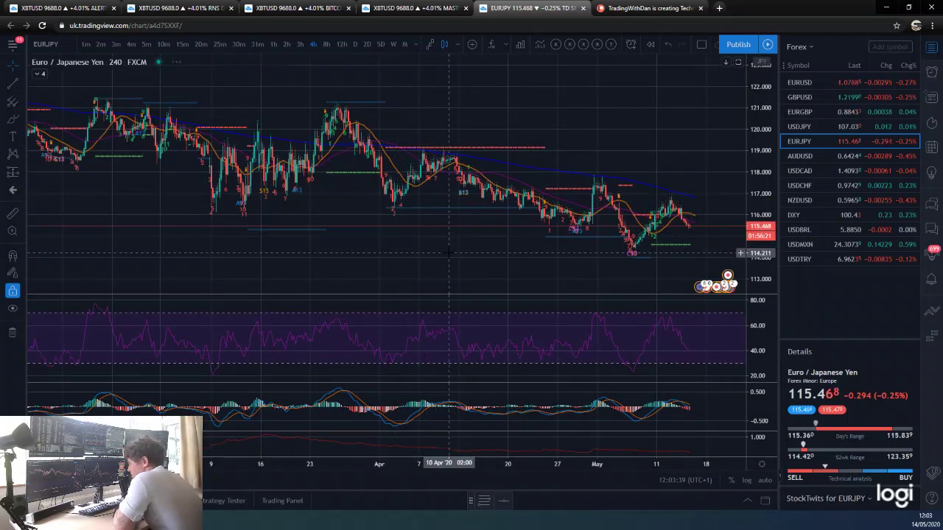
{"action": "scroll", "coordinate": [445, 234], "scroll_direction": "up", "scroll_amount": 2}
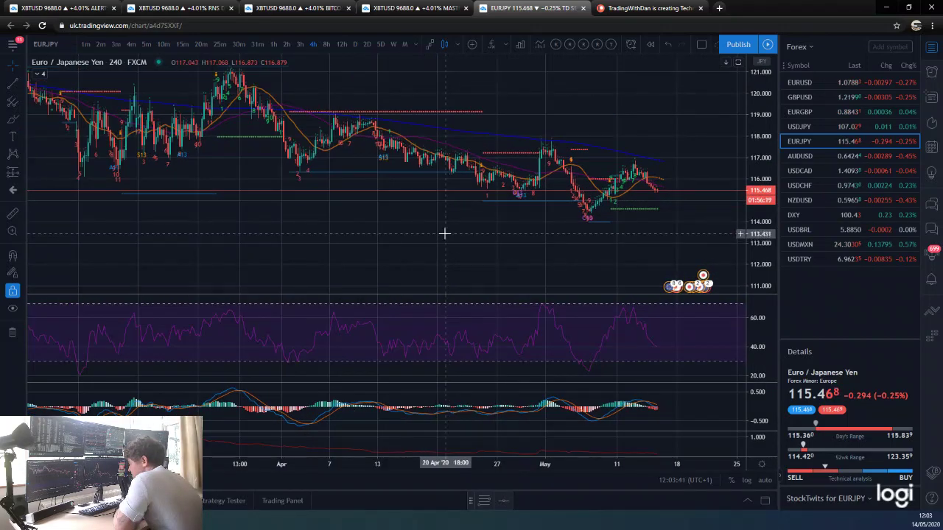
{"action": "left_click_drag", "start_coordinate": [444, 234], "coordinate": [462, 236]}
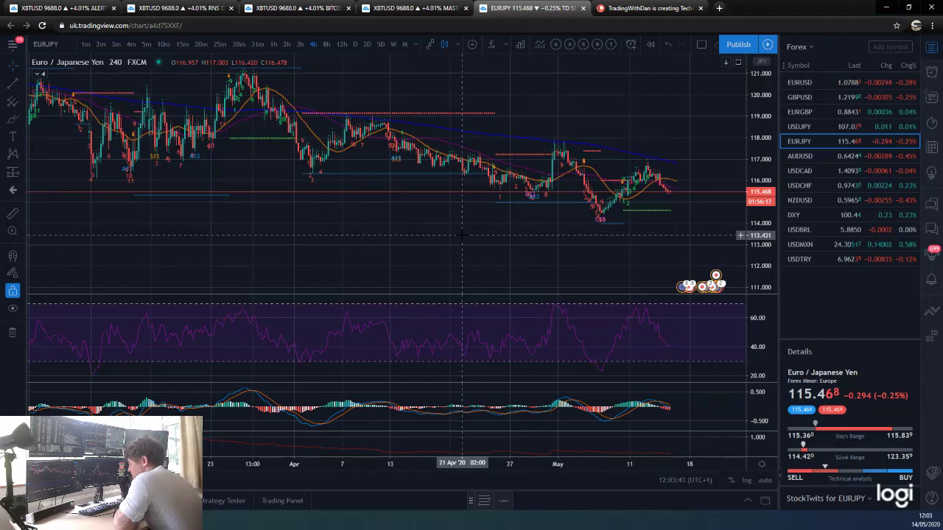
{"action": "scroll", "coordinate": [462, 236], "scroll_direction": "down", "scroll_amount": 1}
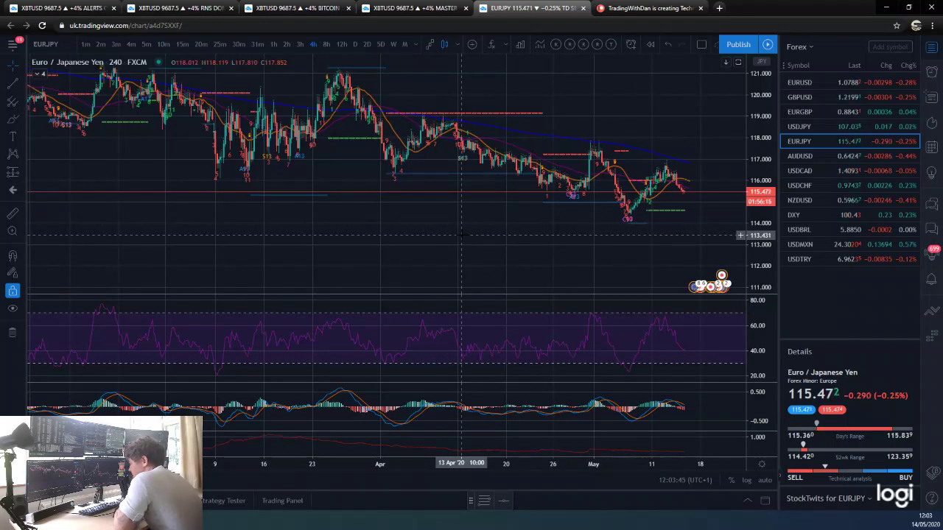
{"action": "scroll", "coordinate": [444, 261], "scroll_direction": "up", "scroll_amount": 2}
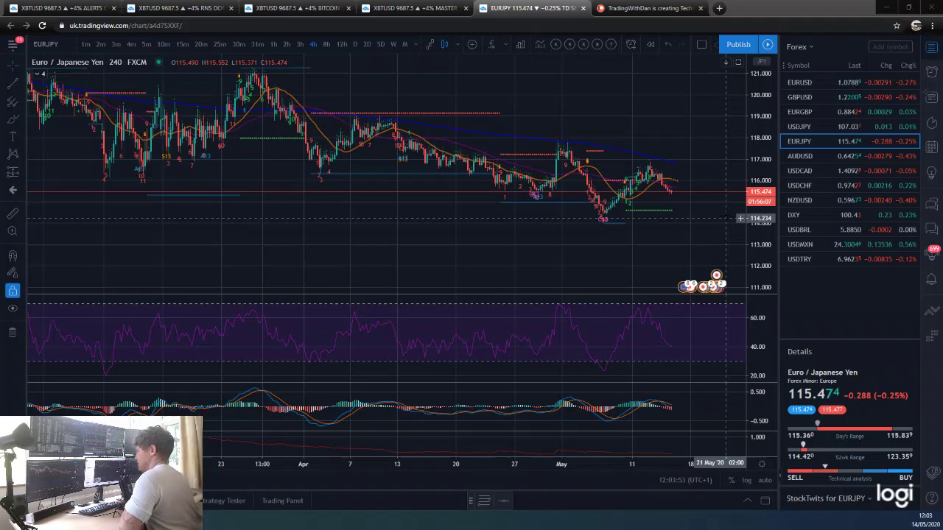
Switch to the TradingWithDan Patreon page, review its two membership levels, and return to the EUR/JPY chart in TradingView.
{"action": "left_click", "coordinate": [661, 8]}
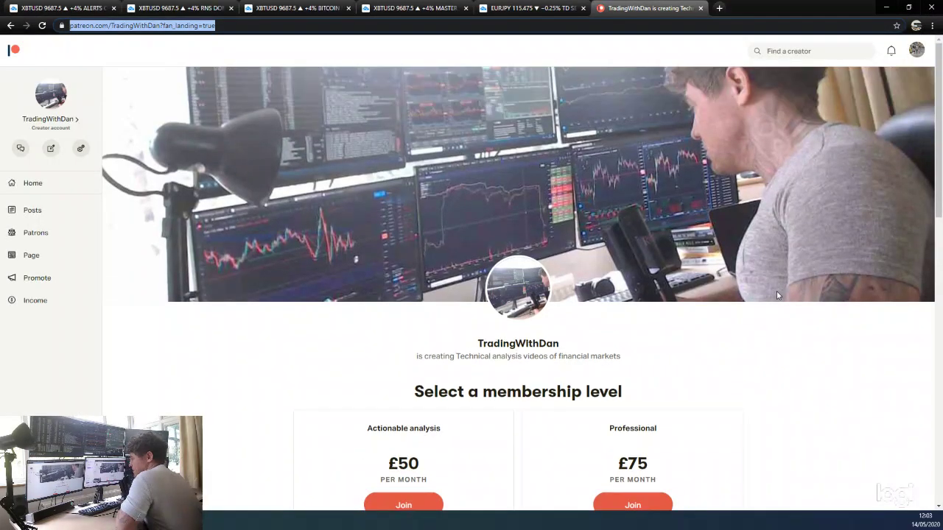
{"action": "scroll", "coordinate": [590, 369], "scroll_direction": "down", "scroll_amount": 3}
{"action": "scroll", "coordinate": [418, 444], "scroll_direction": "up", "scroll_amount": 3}
{"action": "scroll", "coordinate": [475, 426], "scroll_direction": "down", "scroll_amount": 2}
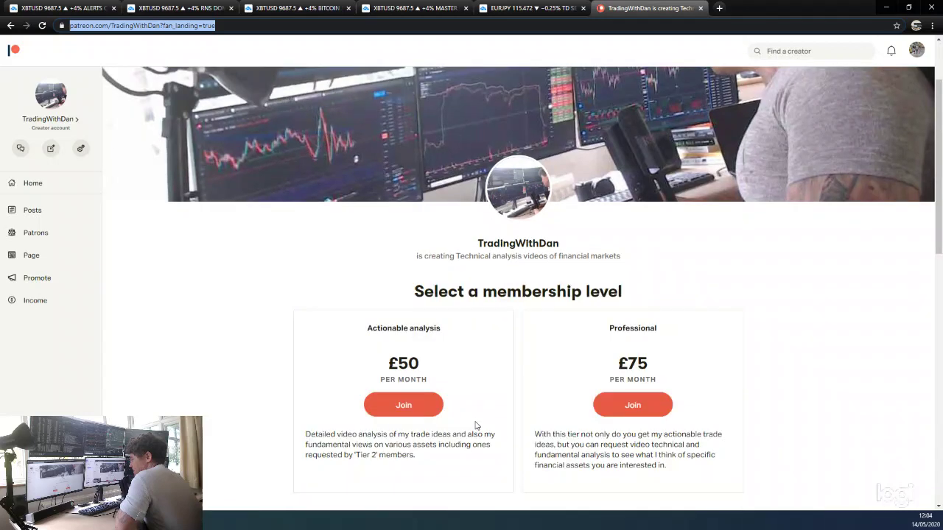
{"action": "scroll", "coordinate": [382, 326], "scroll_direction": "up", "scroll_amount": 2}
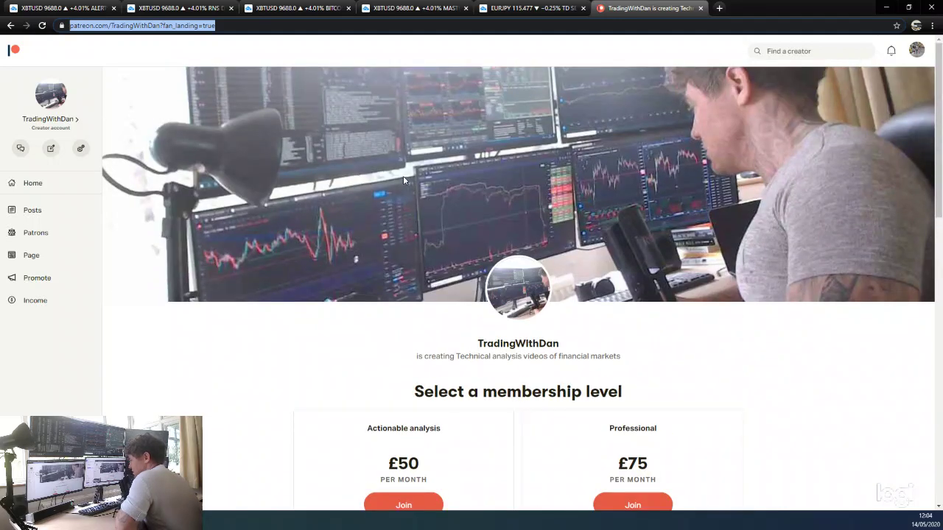
{"action": "scroll", "coordinate": [400, 191], "scroll_direction": "down", "scroll_amount": 4}
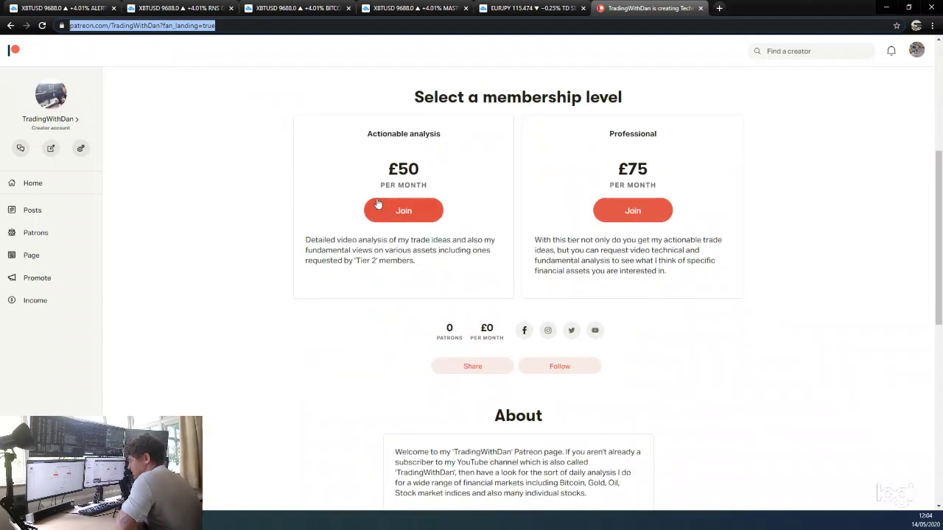
{"action": "scroll", "coordinate": [378, 189], "scroll_direction": "up", "scroll_amount": 3}
{"action": "scroll", "coordinate": [378, 189], "scroll_direction": "down", "scroll_amount": 1}
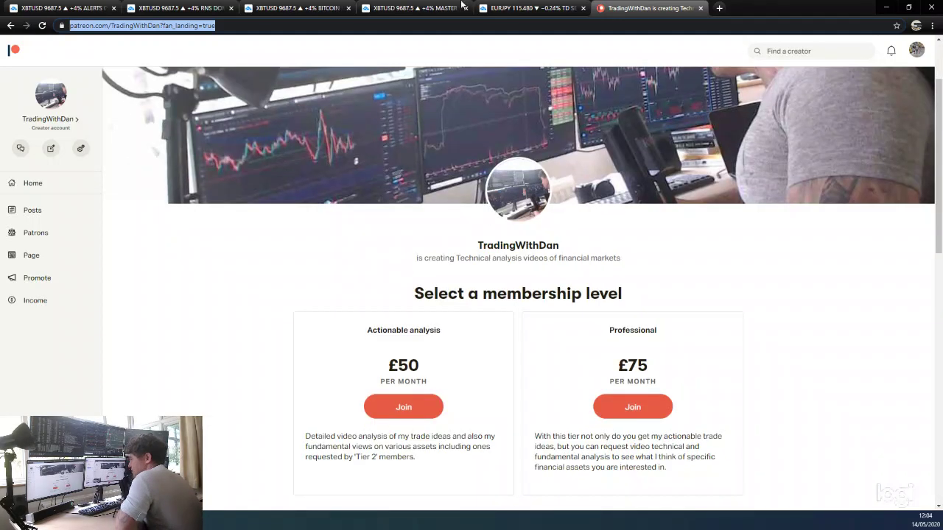
{"action": "left_click", "coordinate": [530, 8]}
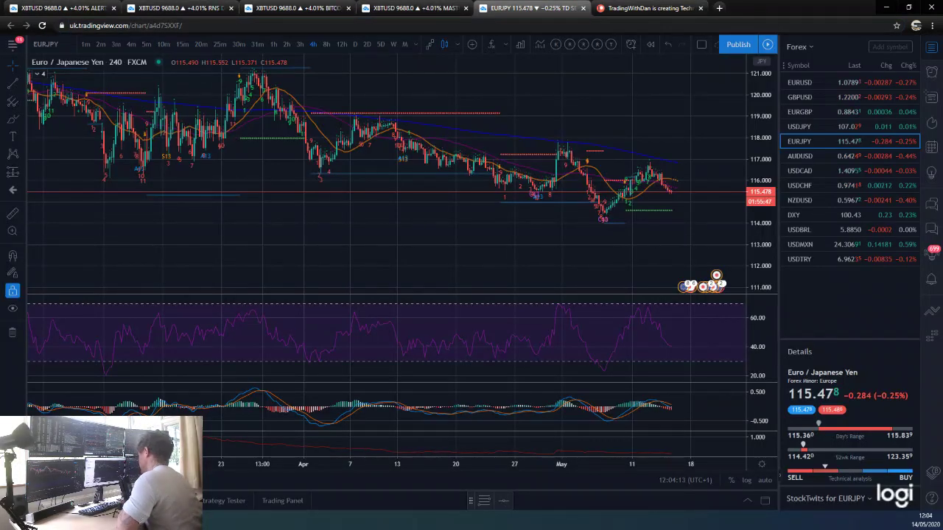